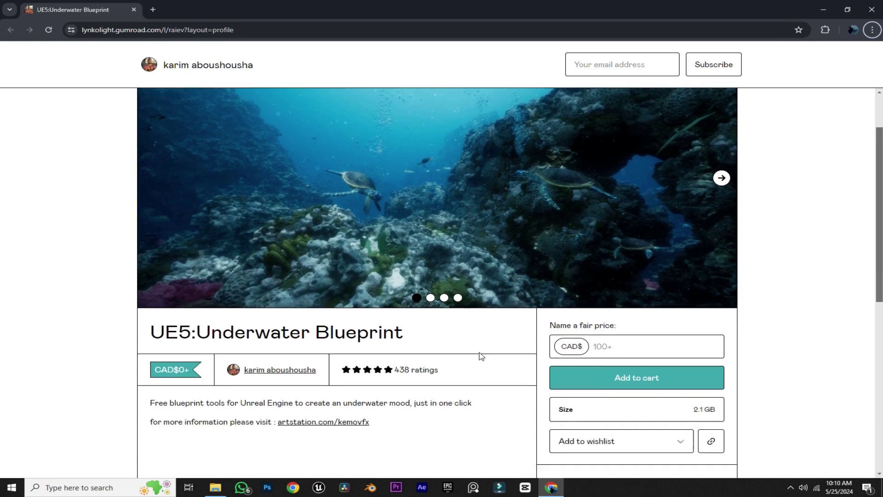
- Extract the BP_Underwater archive in the Tutorial folder and launch the BP_Underwater project
scroll(481, 356, down, 1)
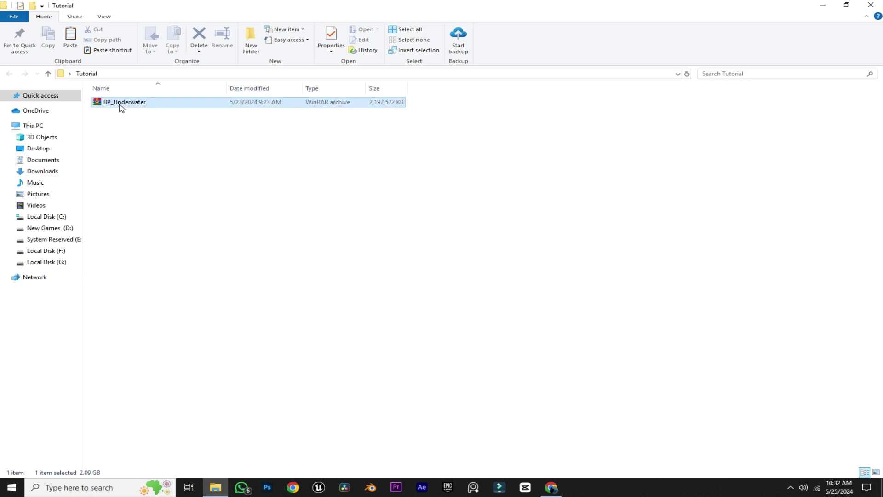
right_click(121, 107)
click(156, 155)
double_click(137, 121)
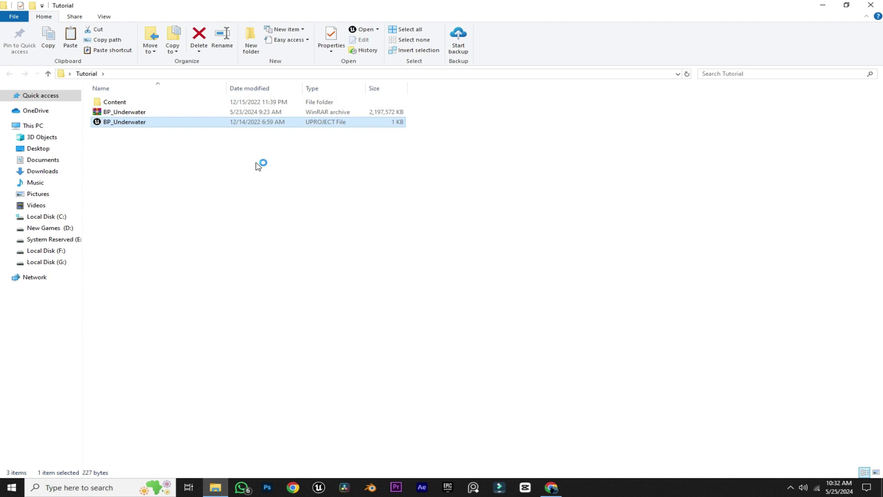
- Create a new level from the Basic template and delete its Floor
click(40, 5)
click(61, 33)
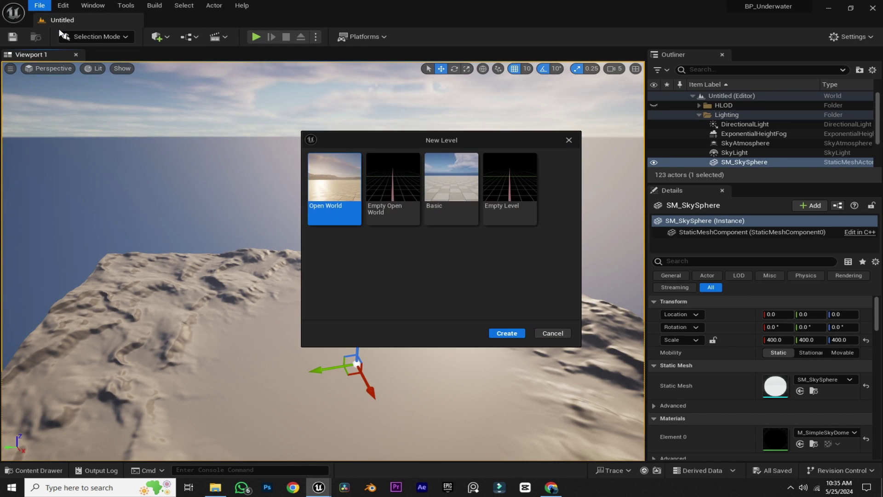
double_click(444, 204)
key(Delete)
- Place the BP_UnderWater blueprint from the Blurprint folder into the level
key(ctrl+space)
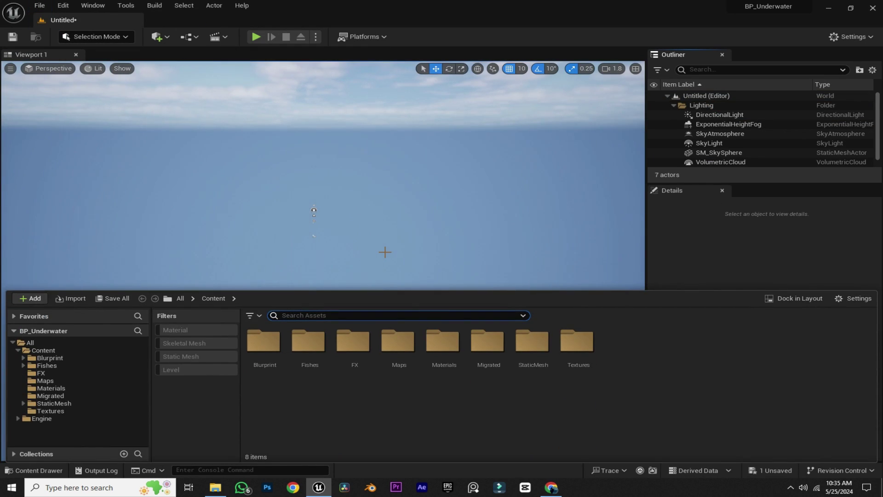
double_click(274, 344)
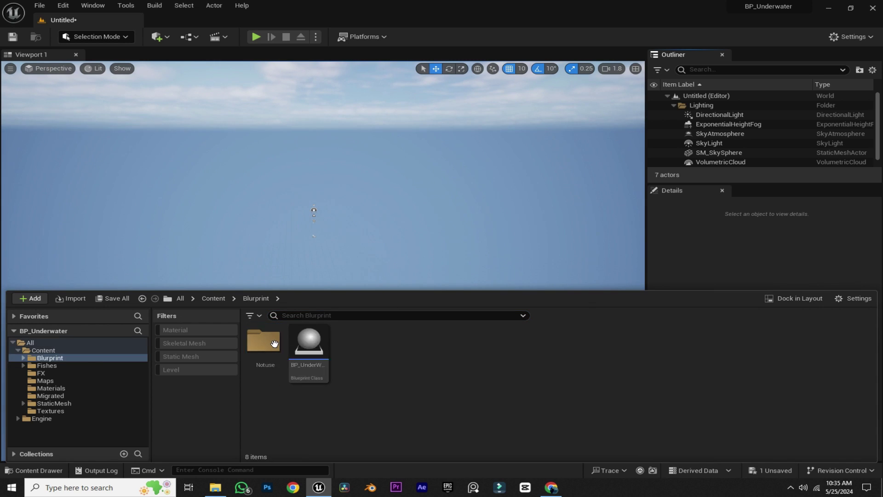
click(306, 343)
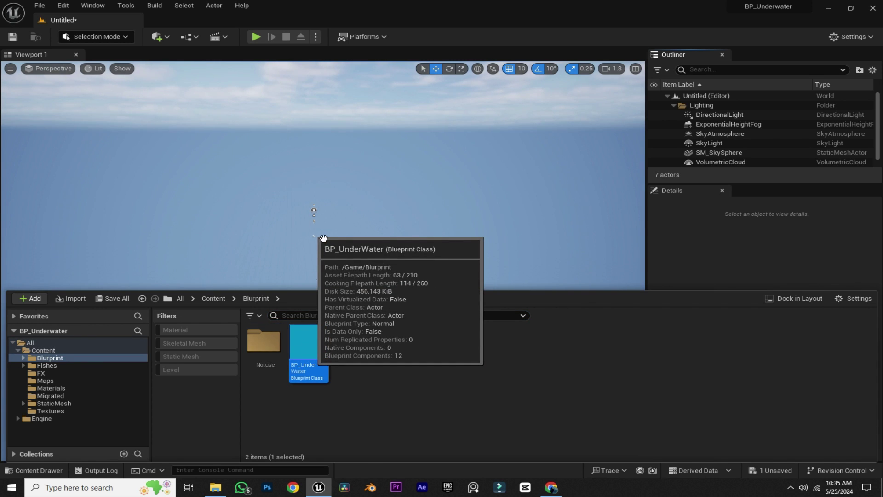
drag(326, 231, 323, 211)
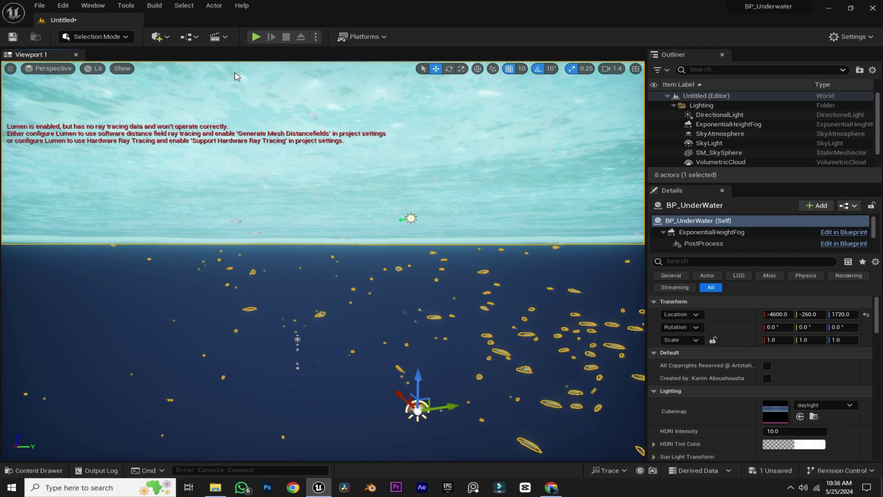
click(169, 38)
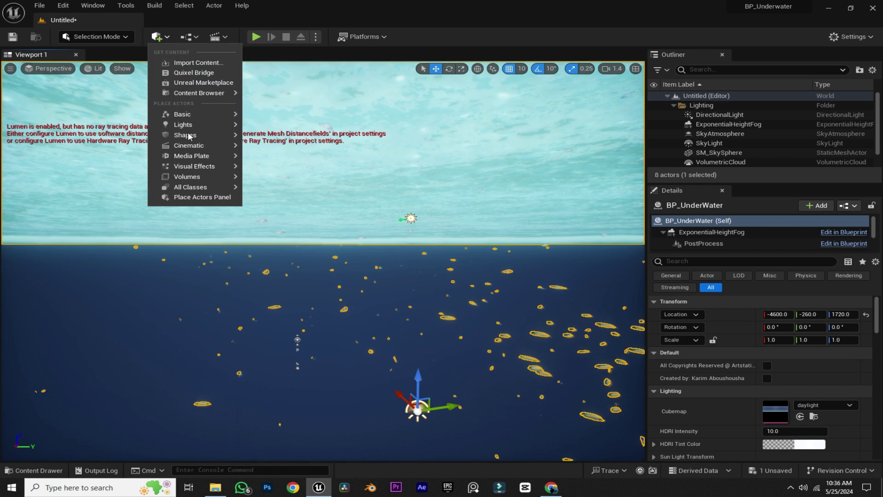
mouse_move(194, 166)
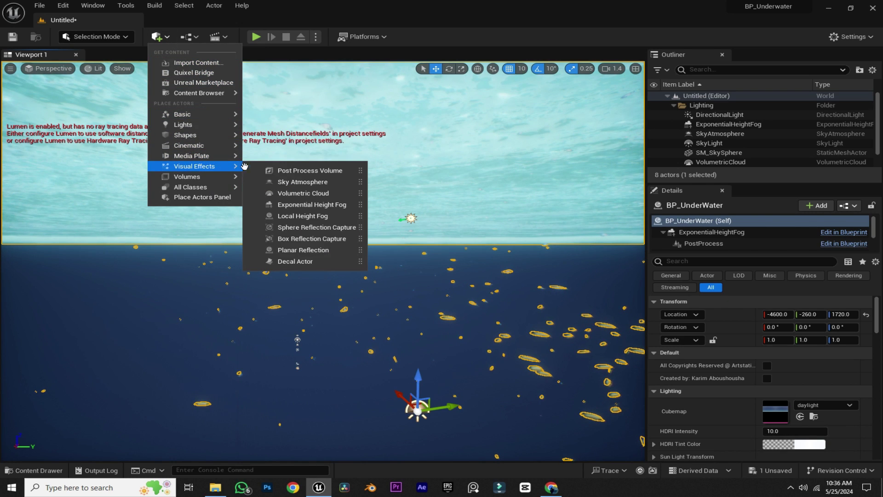
- Add a Post Process Volume and enable Infinite Extent so it affects the whole level
click(260, 168)
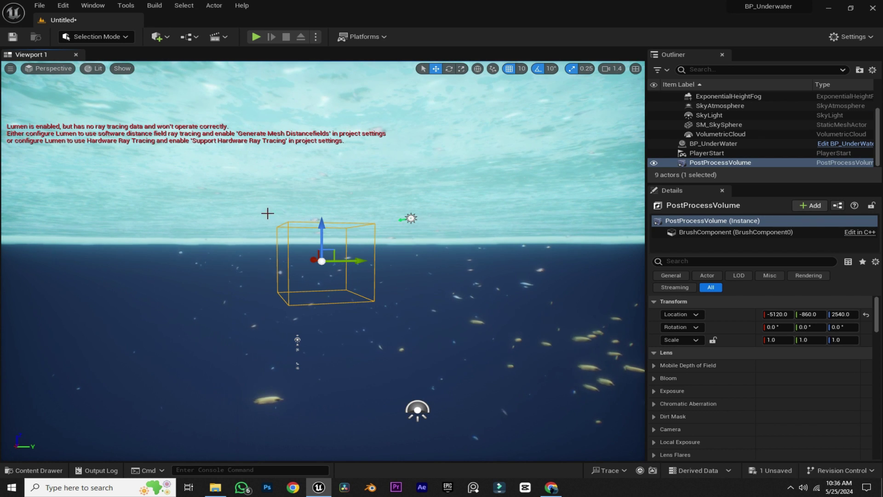
click(686, 261)
text(infi)
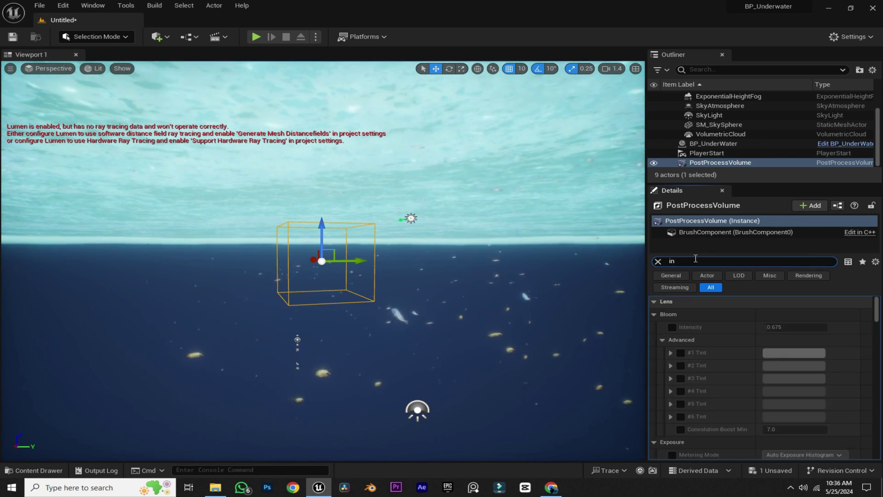
click(765, 315)
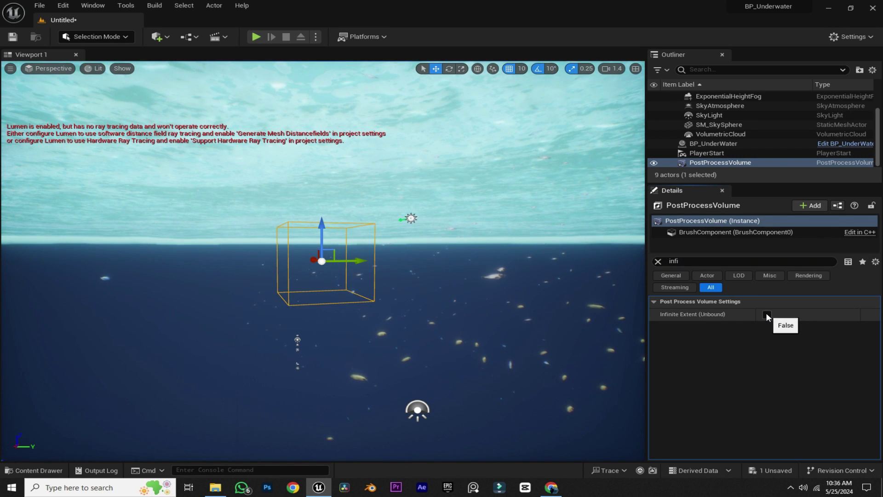
- Override the volume's exposure Metering Mode to Manual
double_click(672, 260)
text(exp)
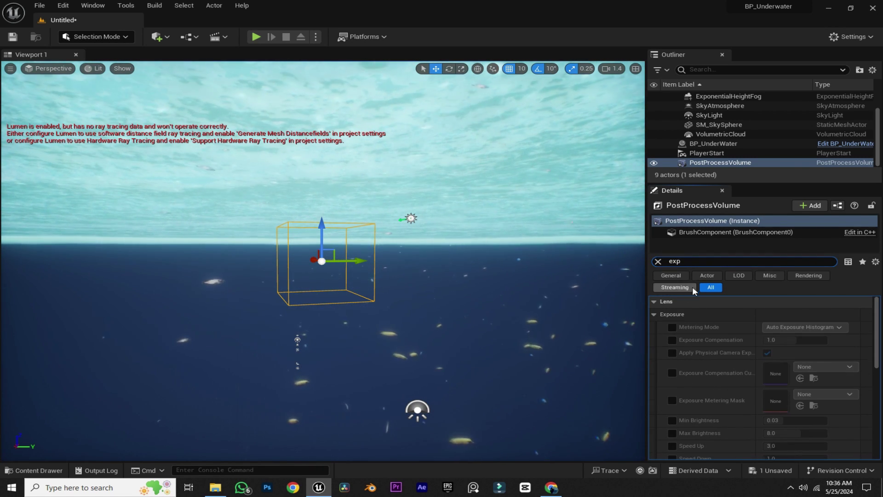
click(675, 328)
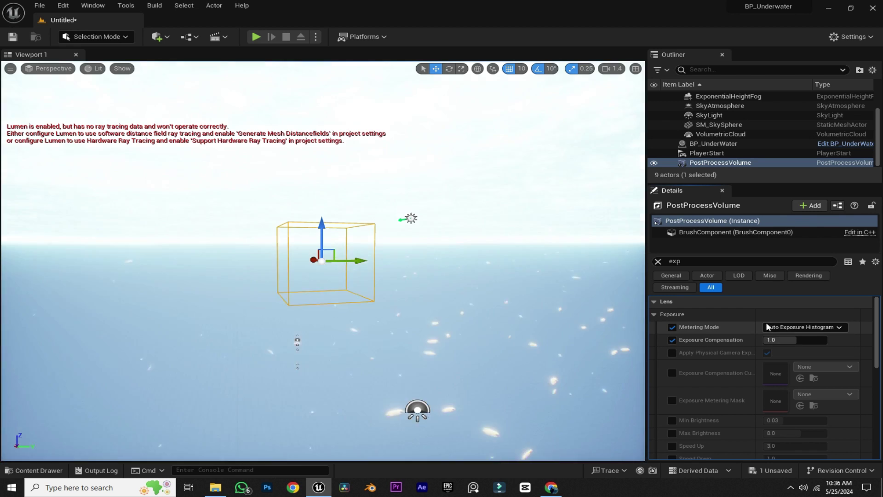
click(773, 327)
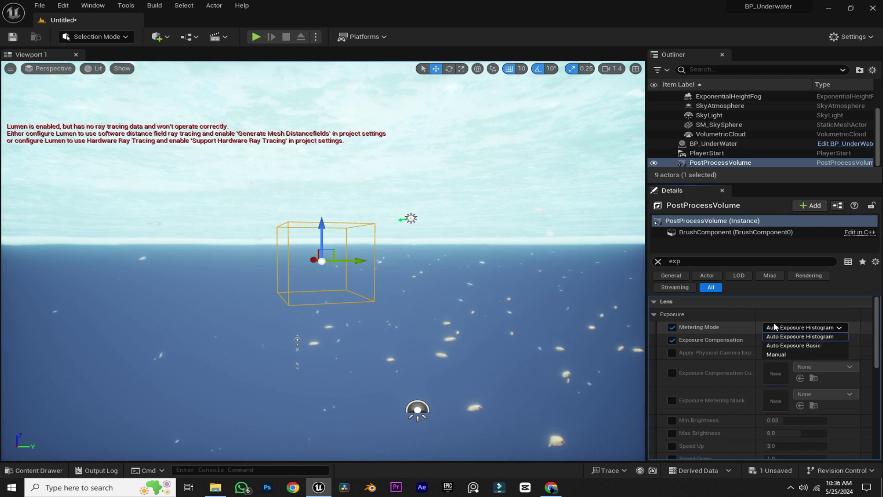
click(787, 355)
text(8)
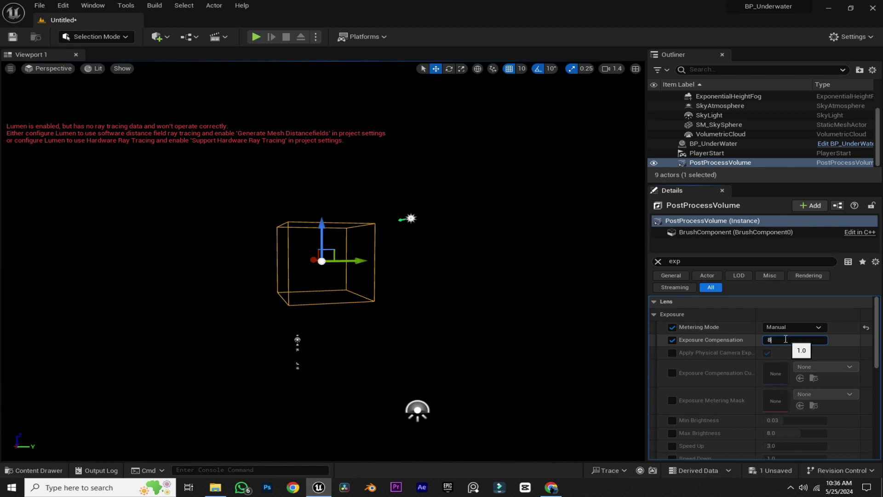
- Commit exposure compensation and set Bloom to Convolution with intensity about 3.6
click(658, 261)
scroll(722, 352, down, 5)
scroll(722, 352, down, 5)
scroll(722, 349, down, 3)
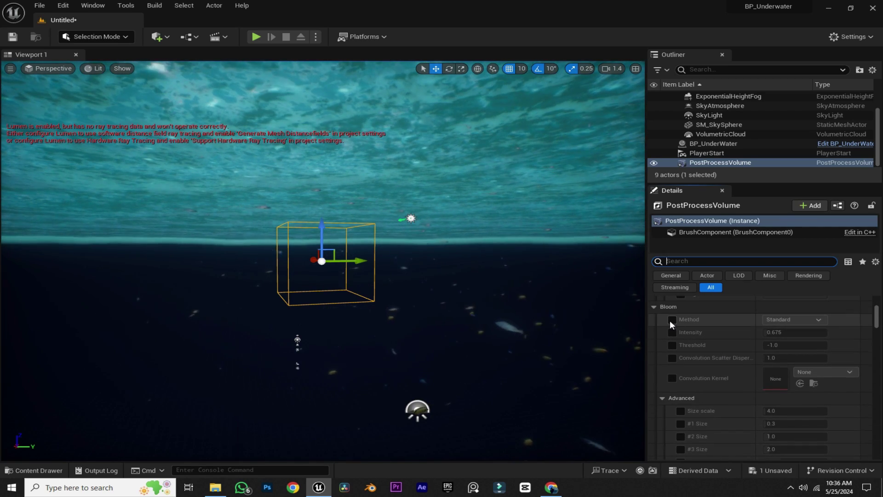
click(671, 319)
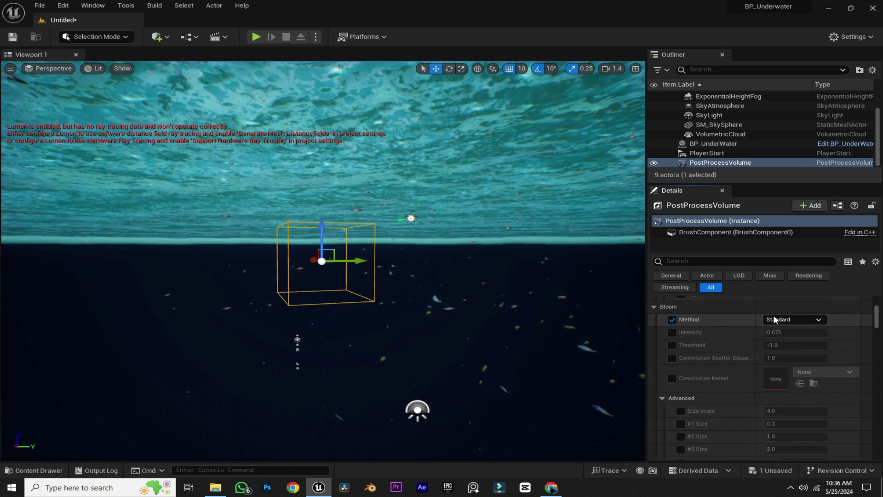
click(782, 338)
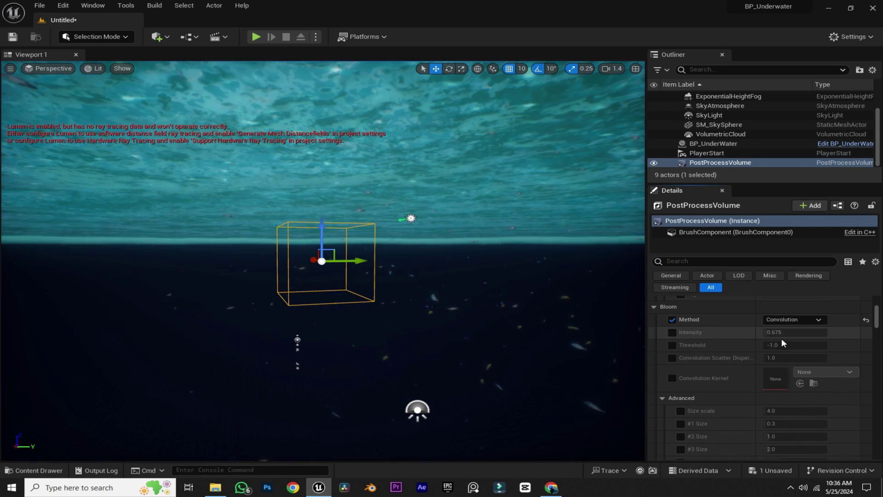
click(671, 332)
mouse_move(782, 332)
mouse_down()
mouse_move(809, 332)
mouse_move(798, 323)
mouse_up()
- Enable the vignette, sharpen and global saturation overrides, adjusting saturation
scroll(758, 367, down, 5)
click(672, 322)
click(674, 336)
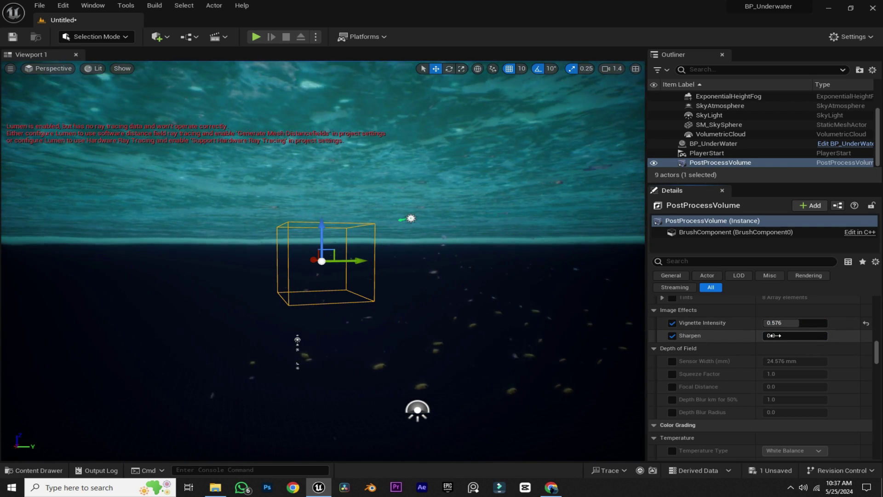
scroll(683, 338, down, 5)
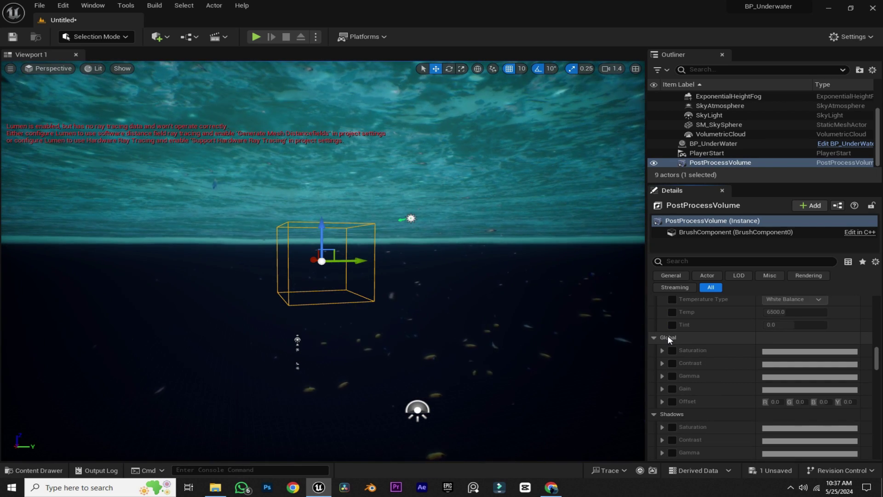
click(672, 350)
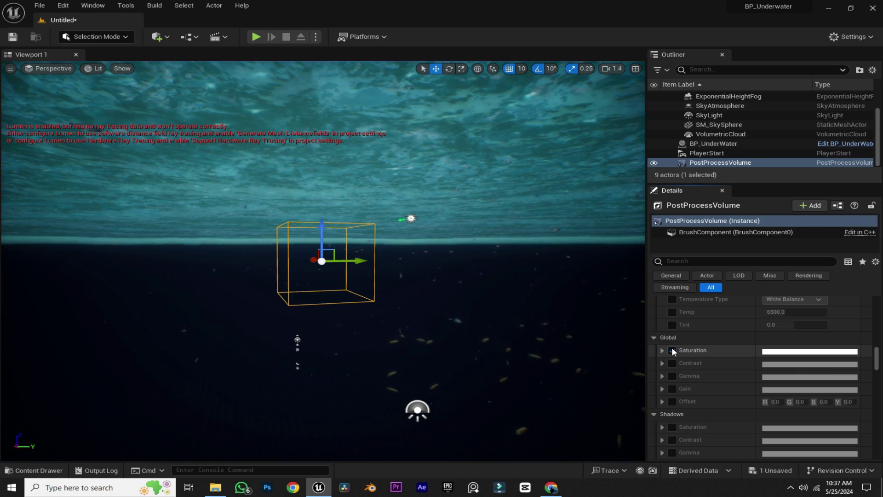
click(662, 350)
click(704, 422)
text(1.2)
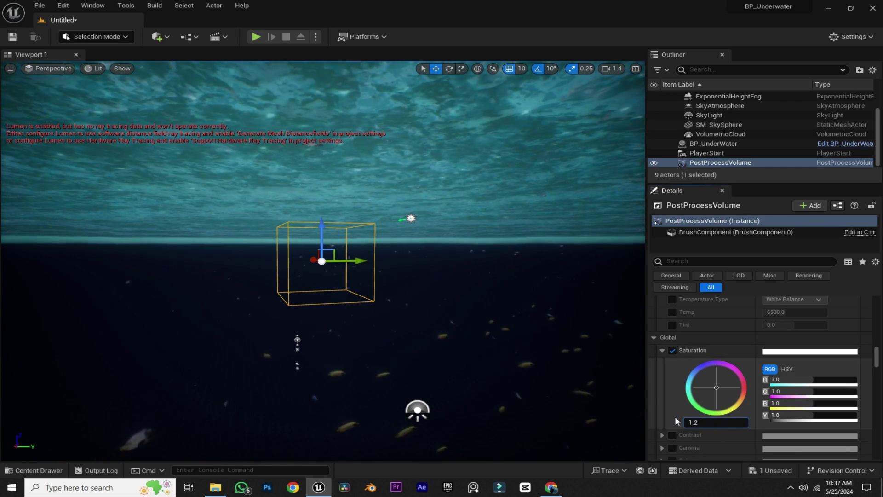
- Set global illumination to Screen Space (Beta) and enable motion blur amount and Target FPS
scroll(664, 349, down, 5)
scroll(664, 349, down, 2)
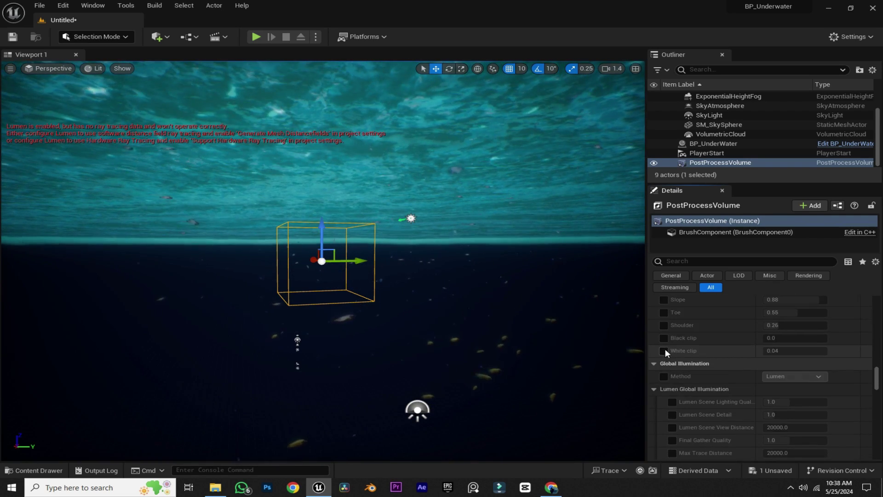
scroll(665, 348, down, 2)
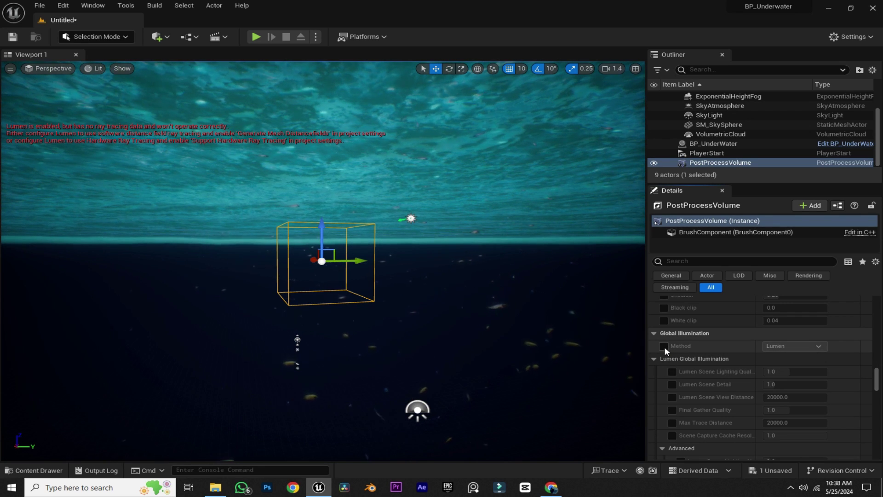
click(664, 345)
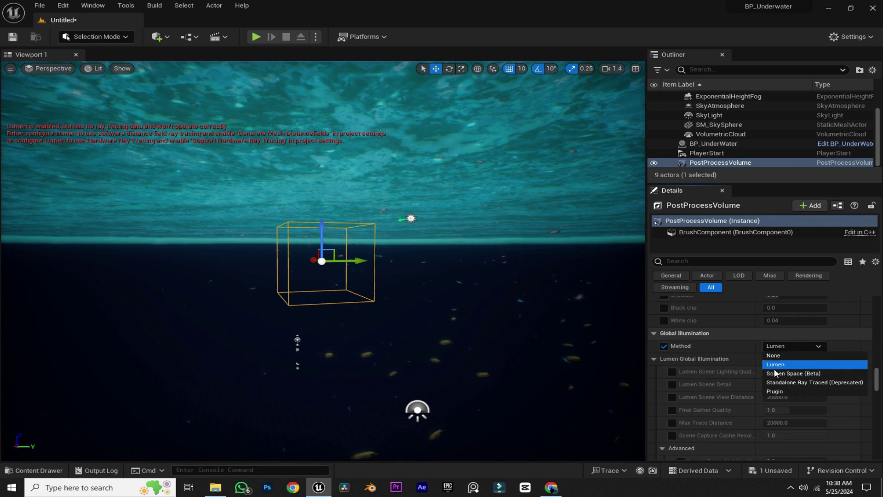
click(775, 371)
scroll(713, 329, down, 5)
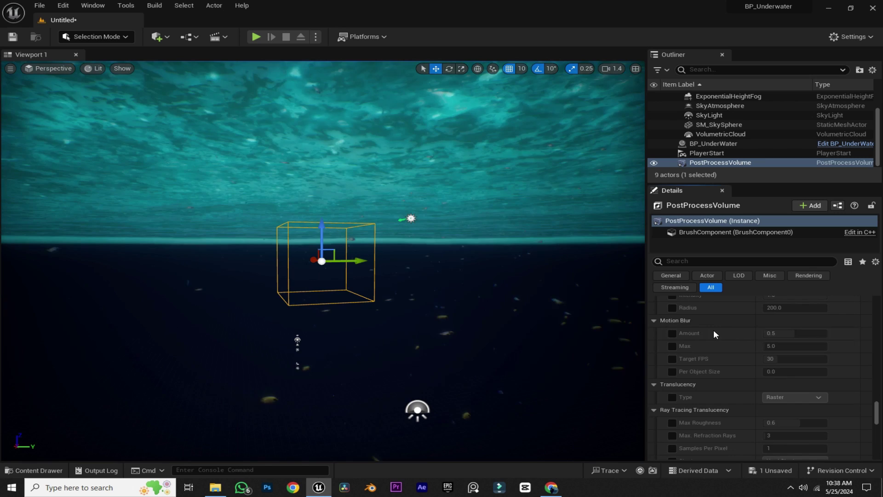
click(672, 333)
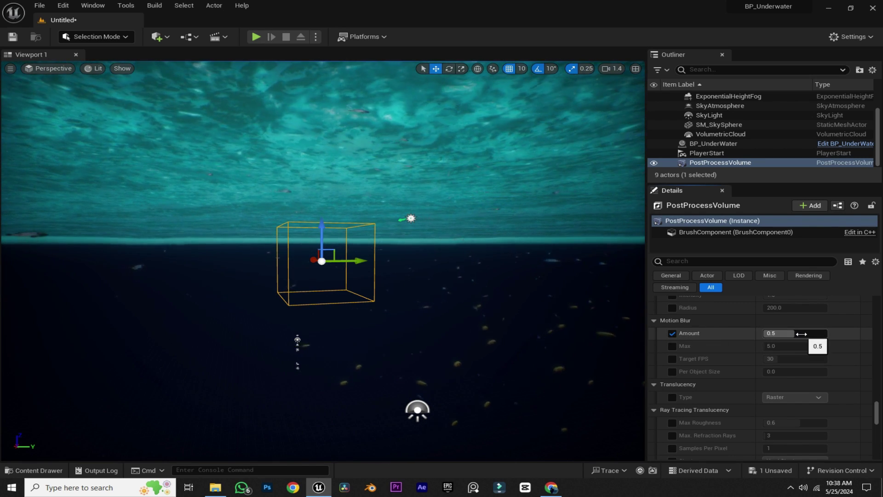
click(672, 359)
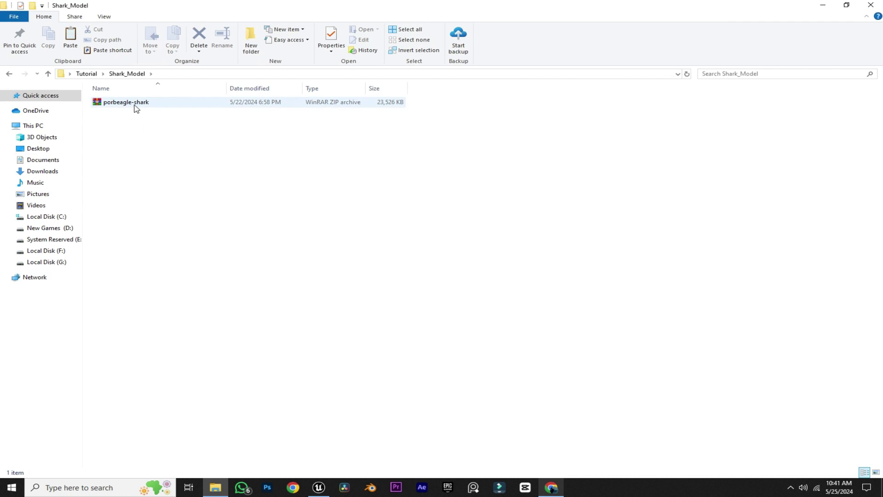
- Extract porbeagle-shark.zip into the Shark_Model folder
right_click(135, 106)
click(169, 158)
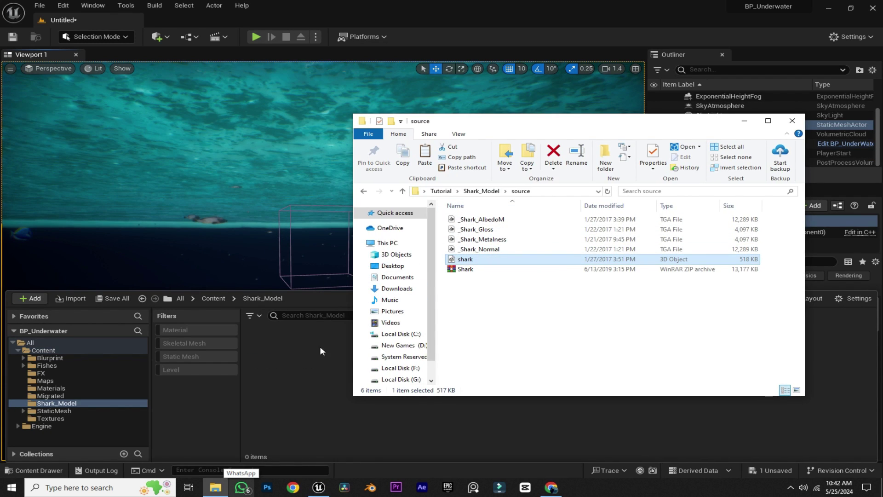
- Import the shark FBX as a skeletal mesh with animations, plus its texture files
click(744, 120)
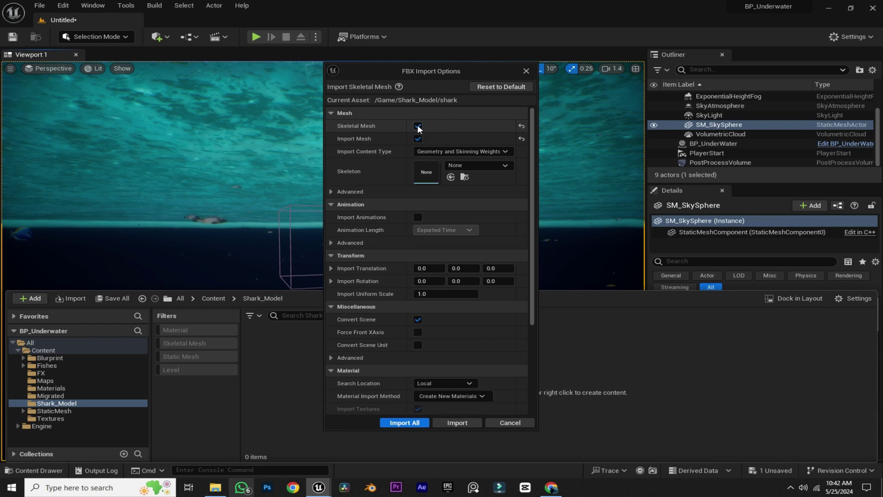
click(417, 217)
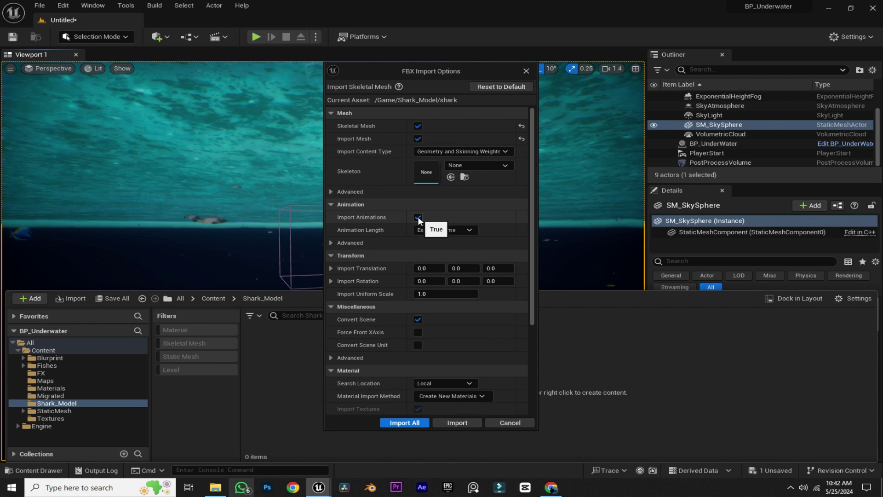
click(404, 420)
right_click(542, 370)
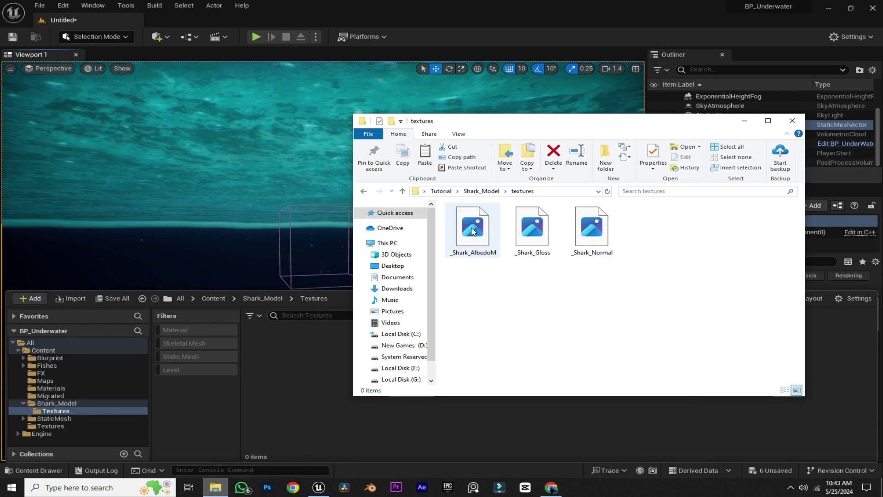
drag(464, 276, 593, 239)
click(263, 298)
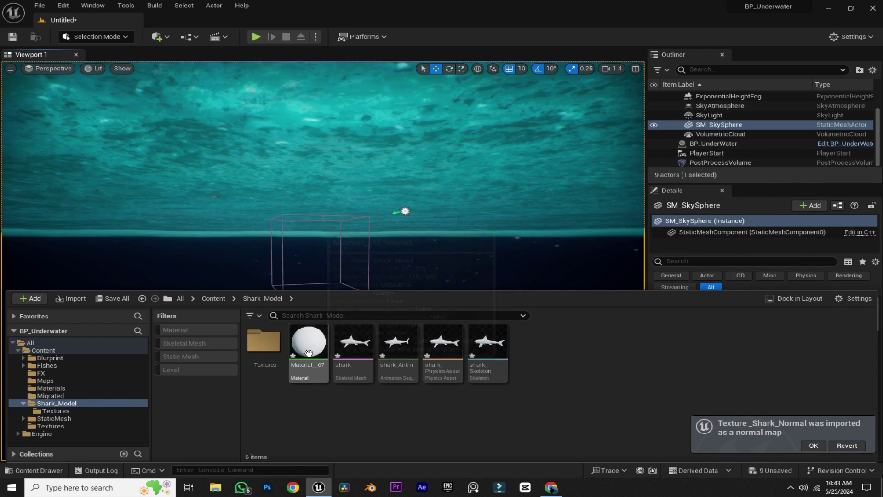
- Wire Albedo to Base Color, Gloss to Specular and Normal to Normal in Material_67, then apply
click(309, 354)
double_click(310, 353)
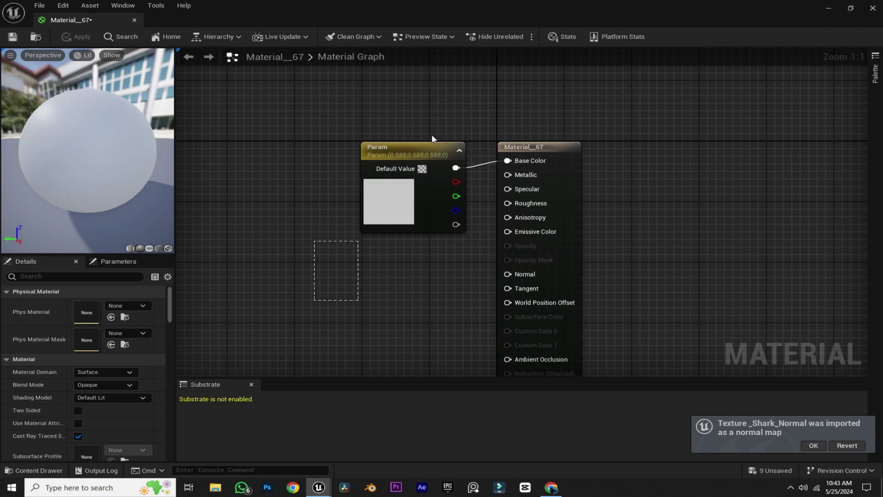
key(ctrl+space)
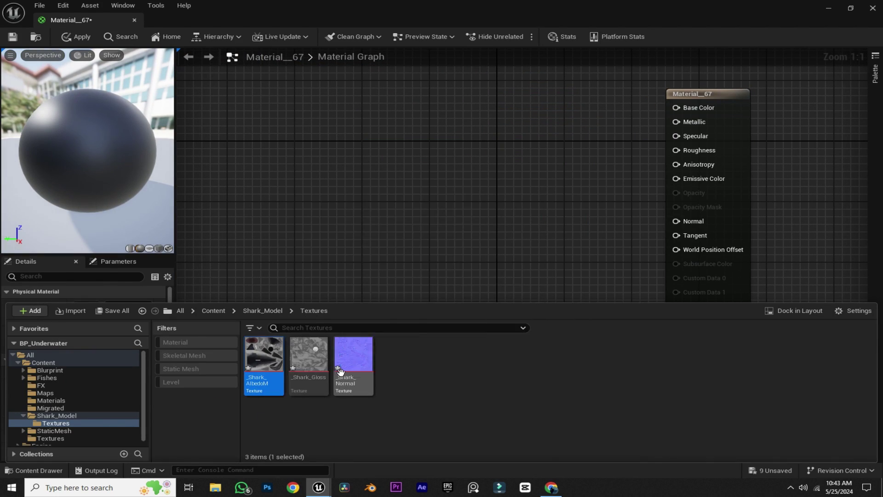
shift+click(340, 372)
drag(341, 372, 394, 99)
drag(316, 175, 676, 136)
drag(422, 88, 653, 132)
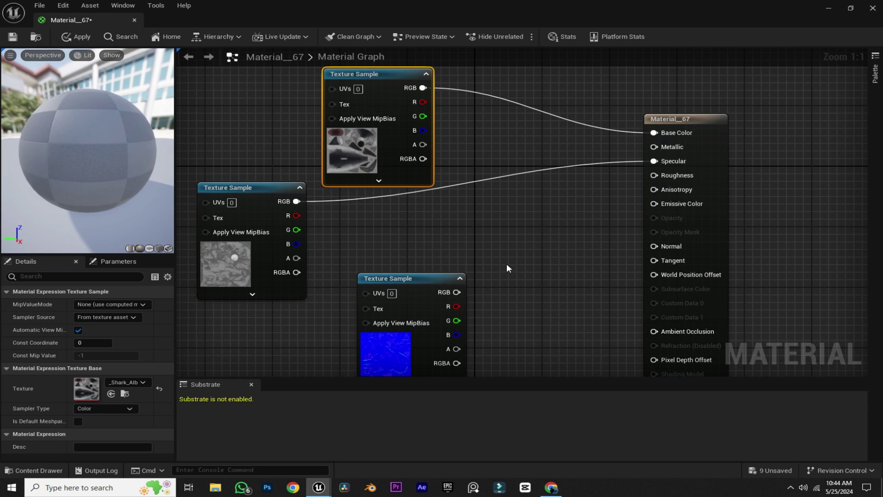
drag(456, 292, 654, 246)
click(76, 36)
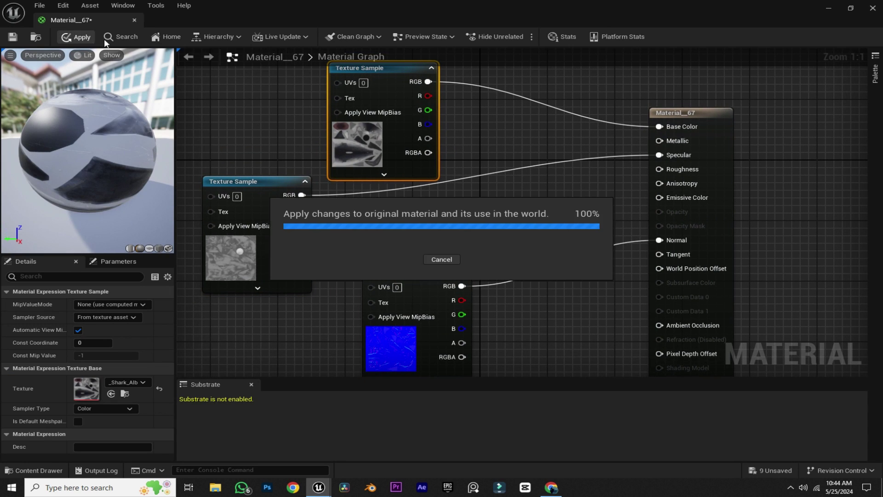
- Place the shark in the underwater level, scale it to 8.25 and rotate it about 180°
click(134, 21)
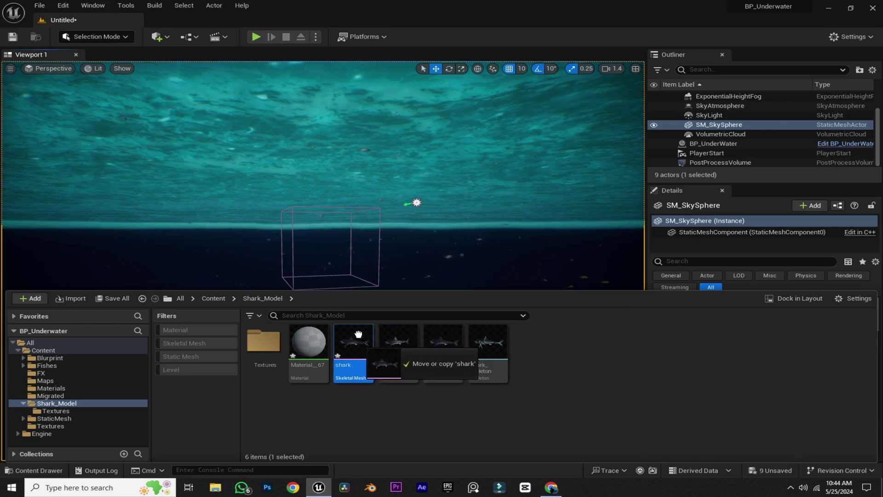
drag(358, 334, 363, 249)
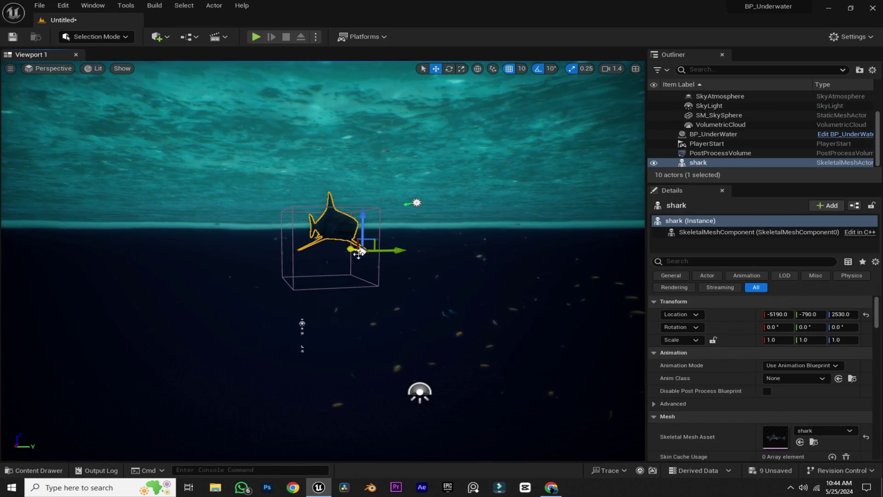
scroll(378, 336, up, 6)
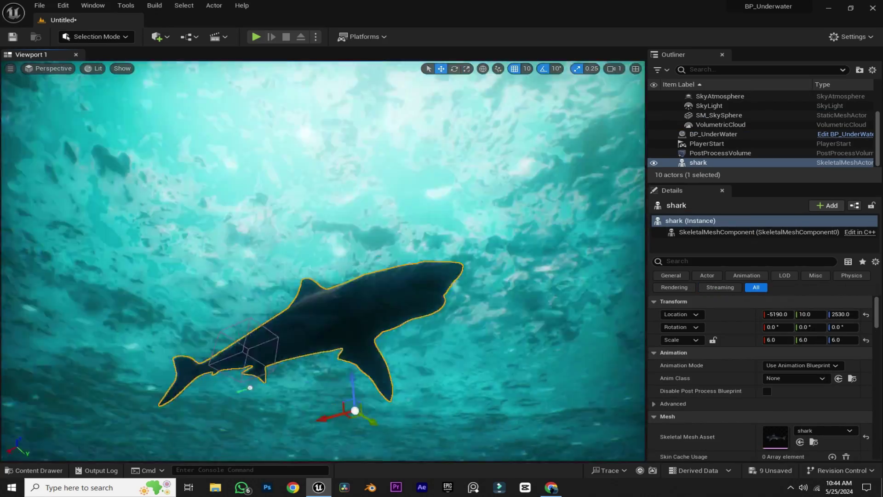
key(e)
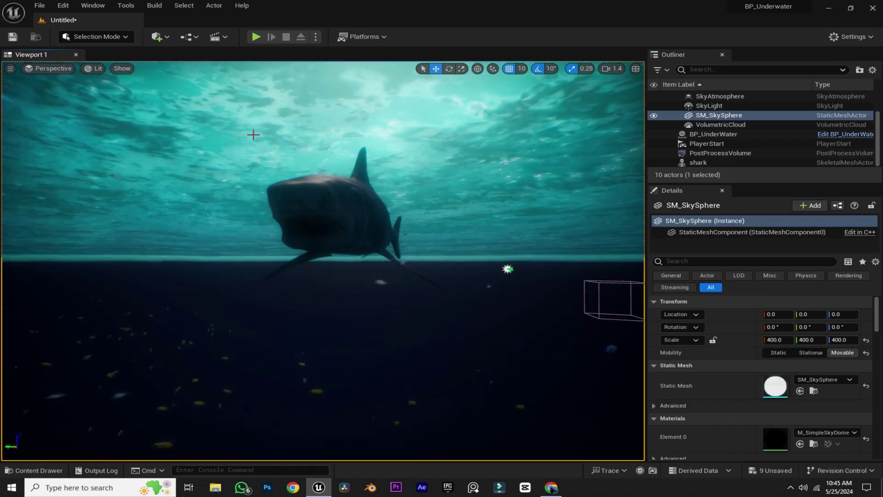
click(218, 37)
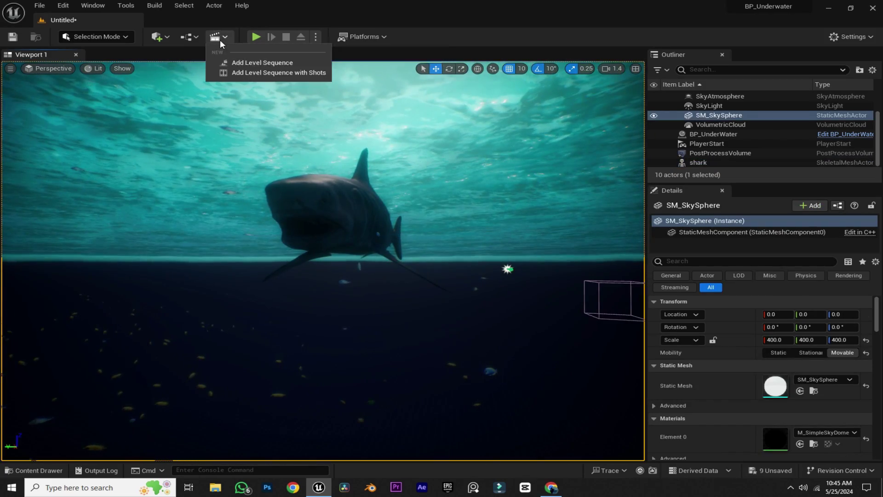
- Add and save a new Level Sequence, then place a CineCameraActor near the shark
click(247, 63)
click(677, 388)
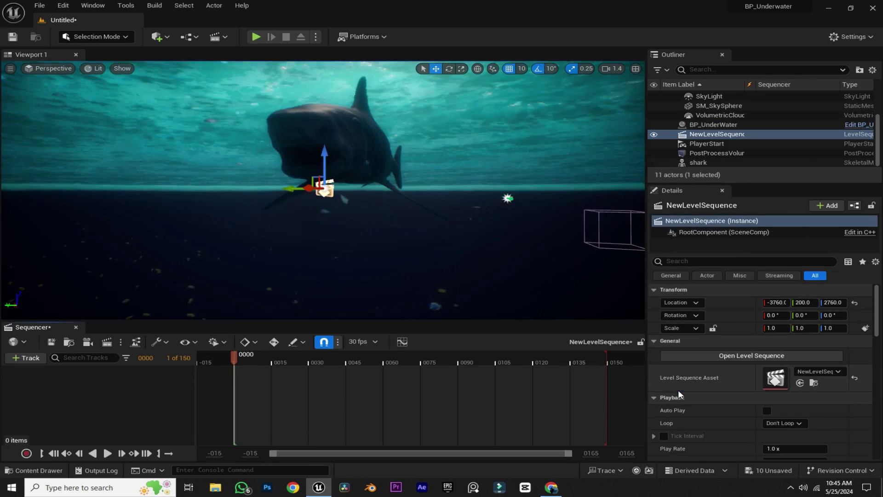
click(159, 37)
text(ca)
drag(210, 82, 390, 161)
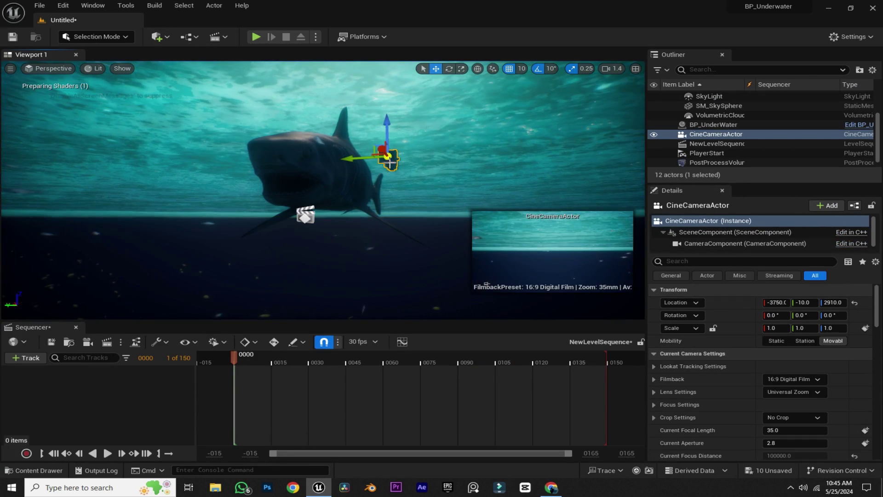
- Snap the cine camera to a view looking up at the shark and pilot it
mouse_move(421, 185)
right_down()
mouse_move(421, 115)
mouse_move(637, 144)
right_up()
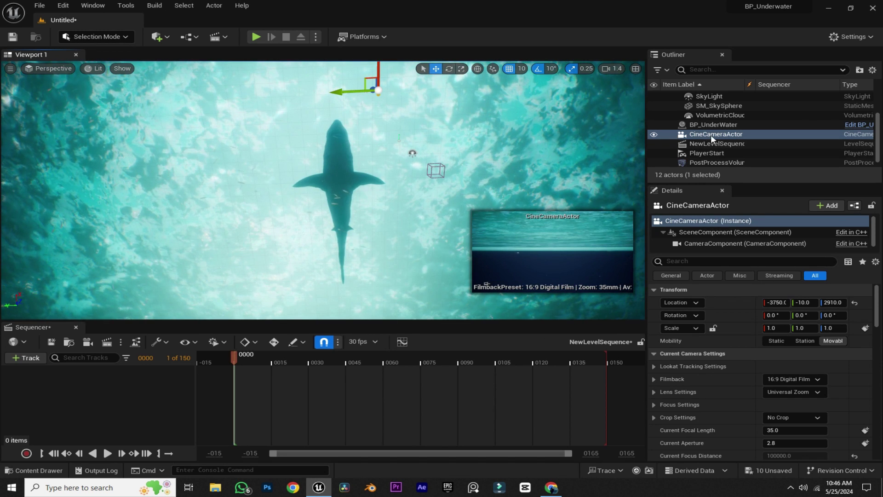
right_click(714, 137)
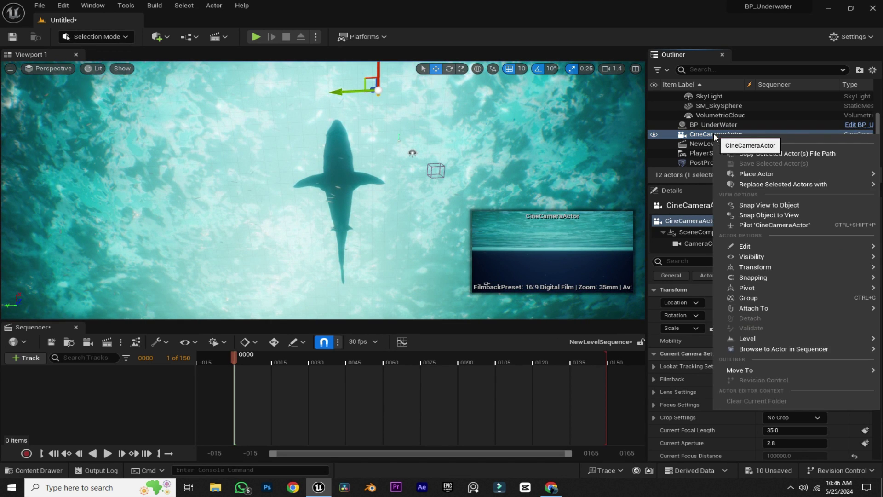
click(761, 215)
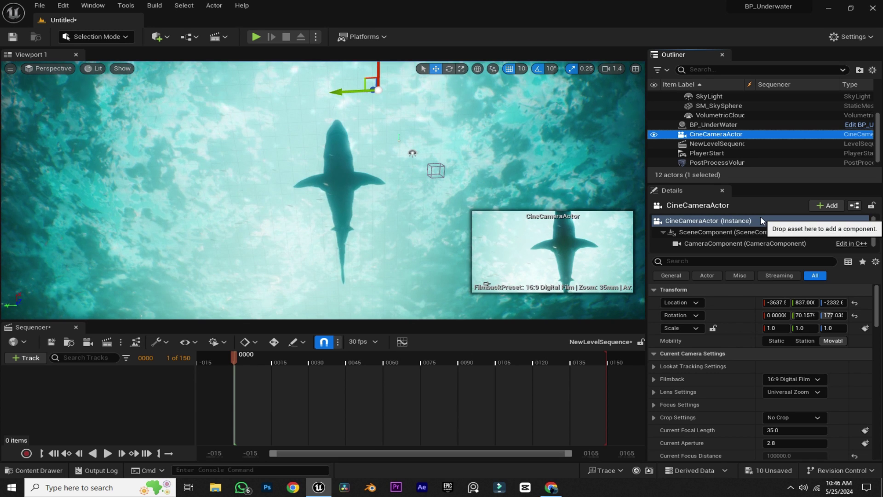
click(53, 68)
click(46, 173)
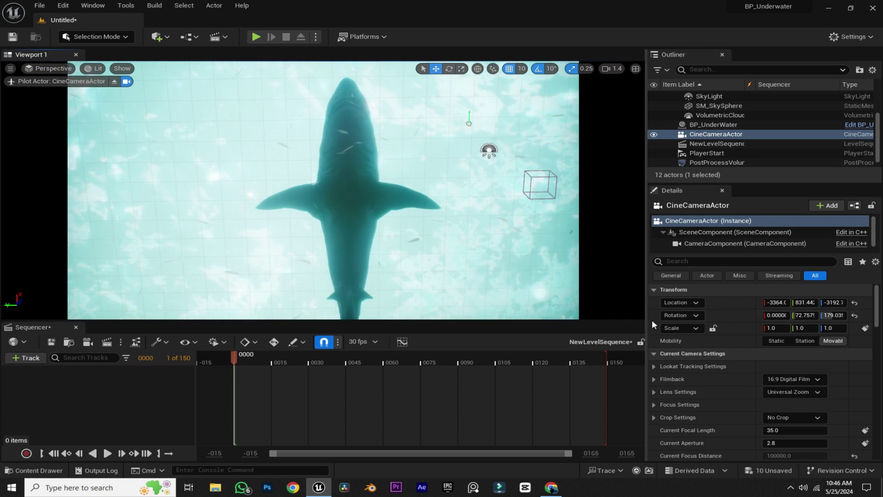
- Set the cine camera's Filmback to 16:9 DSLR and Current Aperture to 4.0
click(788, 377)
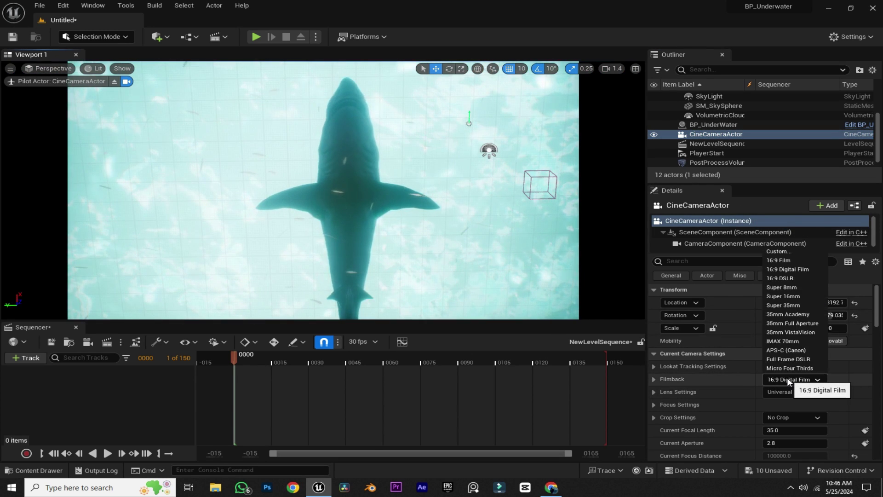
click(789, 279)
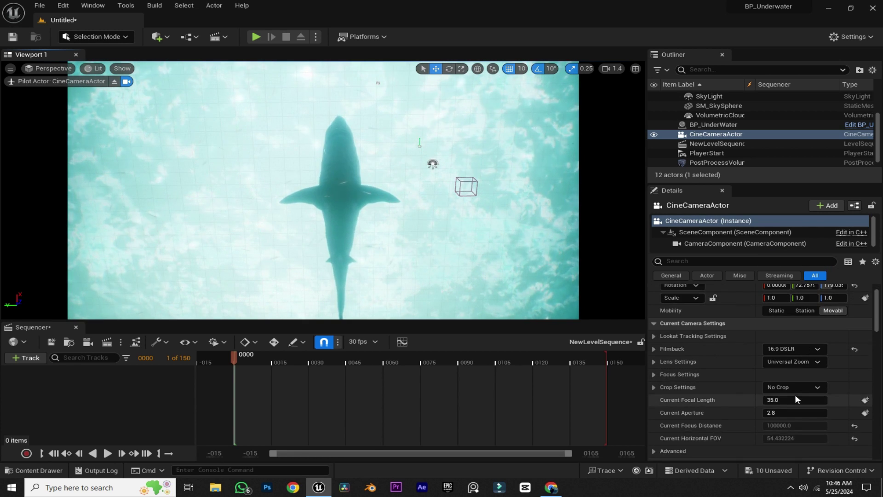
scroll(795, 394, down, 4)
scroll(793, 394, down, 1)
drag(759, 337, 795, 337)
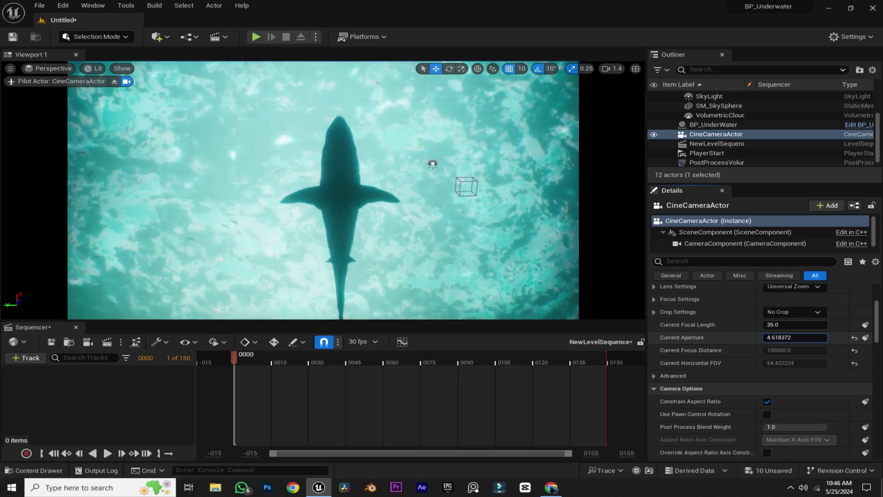
scroll(759, 336, up, 10)
scroll(715, 125, up, 3)
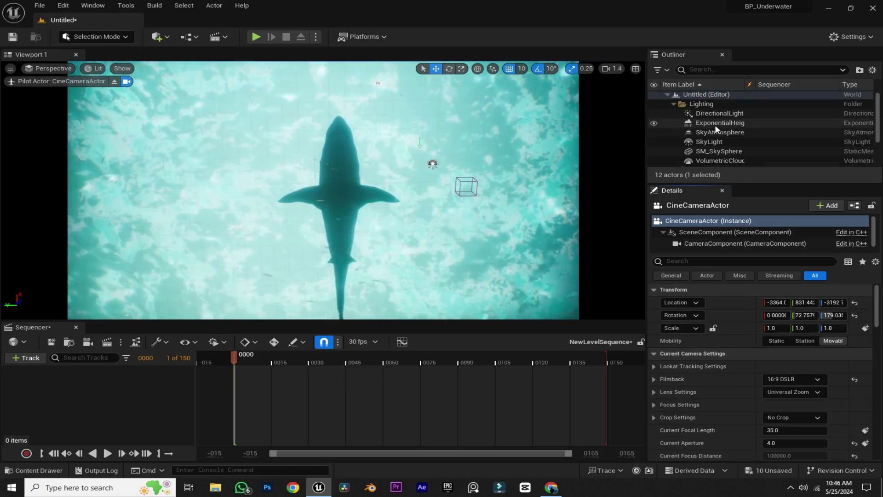
- Tint the DirectionalLight's Light Color blue
click(719, 115)
scroll(796, 378, down, 1)
click(793, 376)
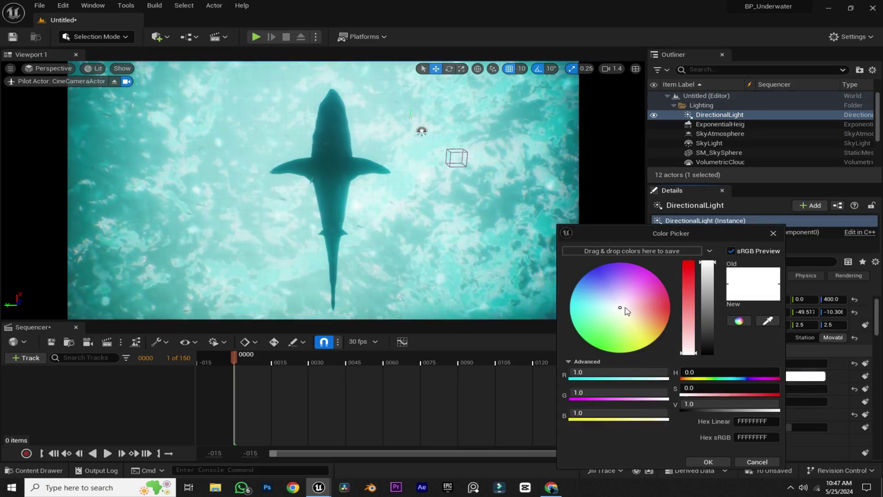
drag(623, 309, 591, 270)
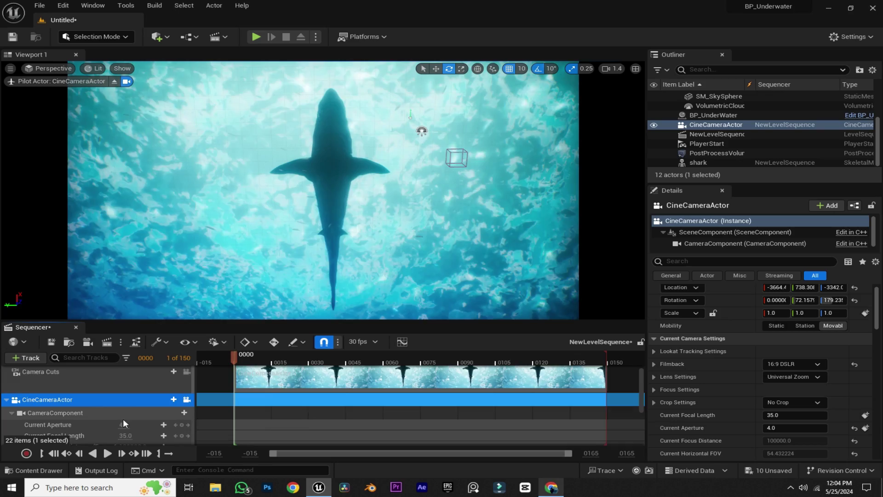
- Add the shark_Anim animation to the shark's track and preview playback
scroll(138, 421, down, 1)
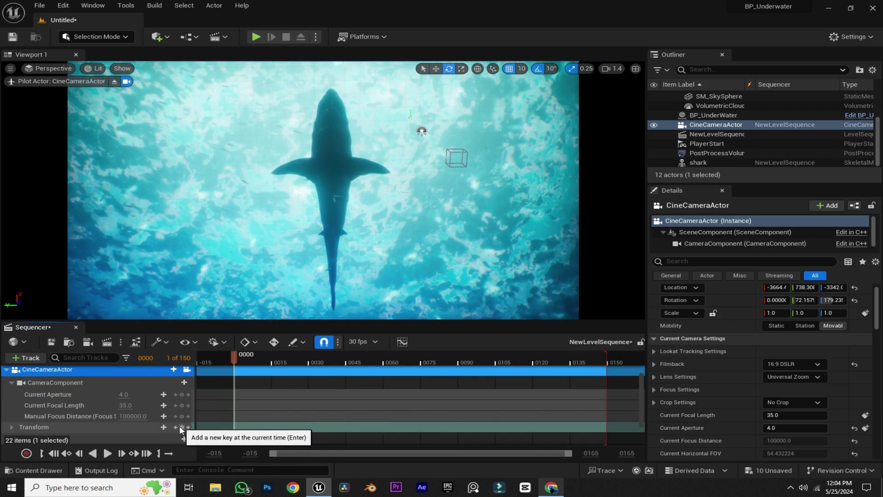
scroll(181, 425, down, 2)
click(186, 411)
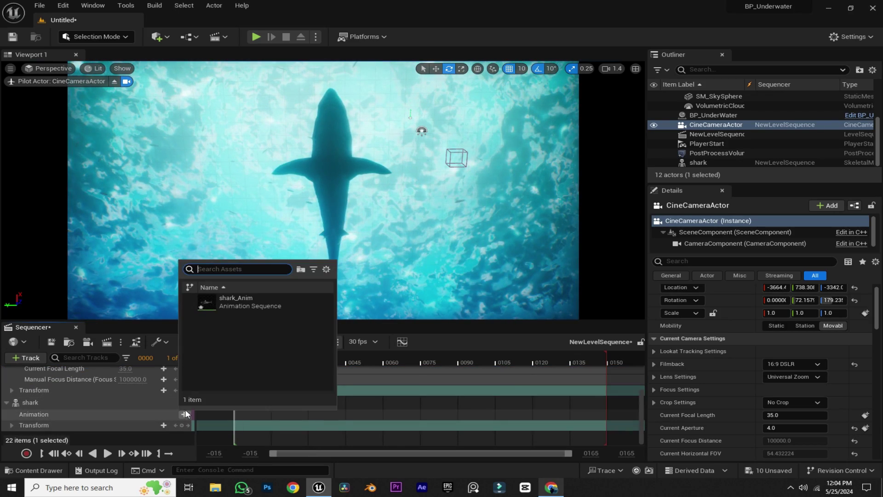
click(236, 302)
key(space)
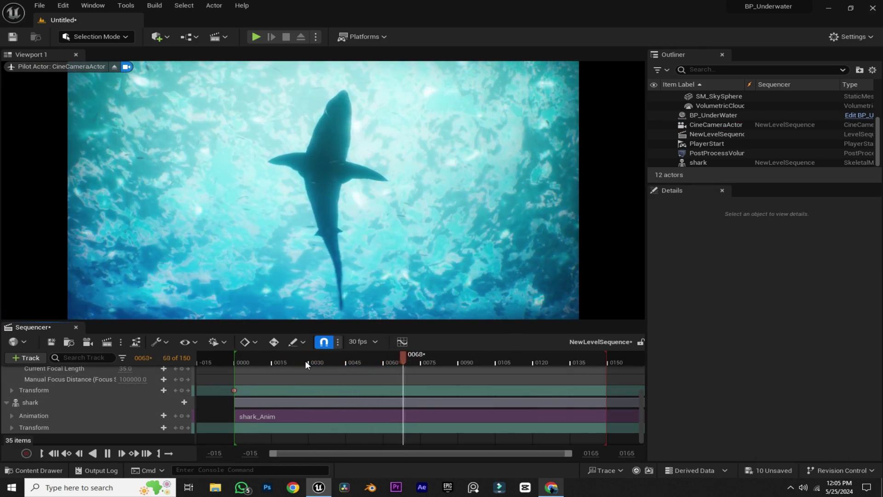
key(space)
- Set the shark_Anim section's Play Rate to 0.4 and the sequence to 24 fps
click(349, 415)
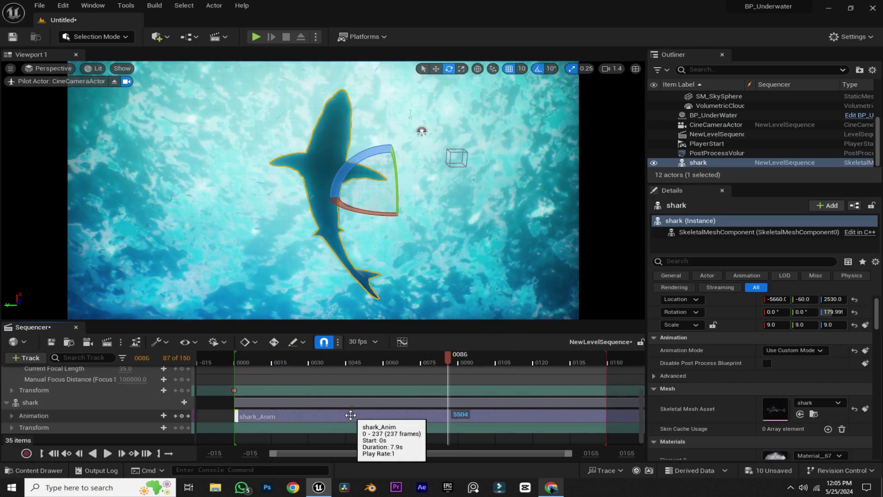
right_click(352, 415)
mouse_move(391, 135)
text(.4)
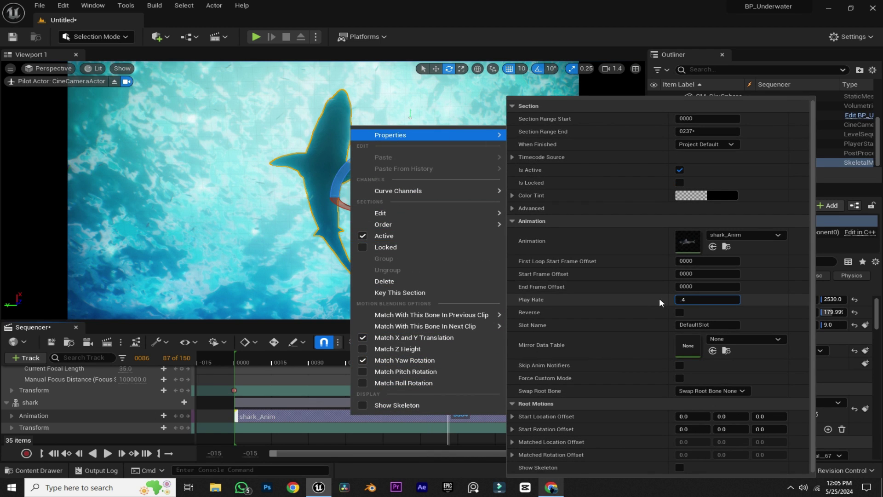
key(Return)
key(Escape)
click(359, 341)
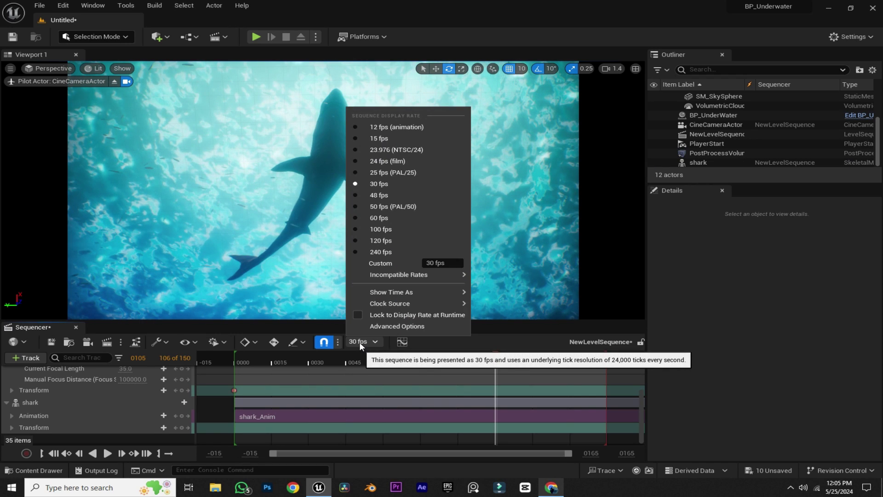
click(404, 162)
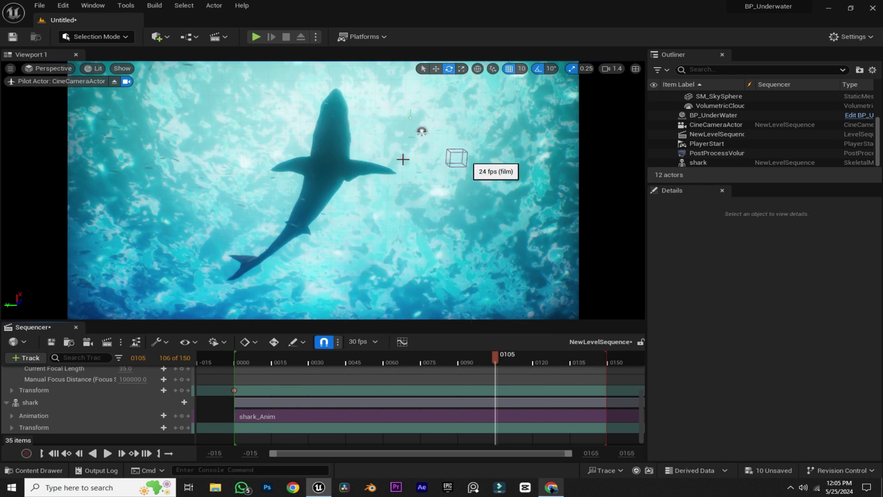
- Key the shark's transform at frame 0, then move it upward for its end position
click(237, 358)
drag(238, 357, 585, 355)
click(180, 427)
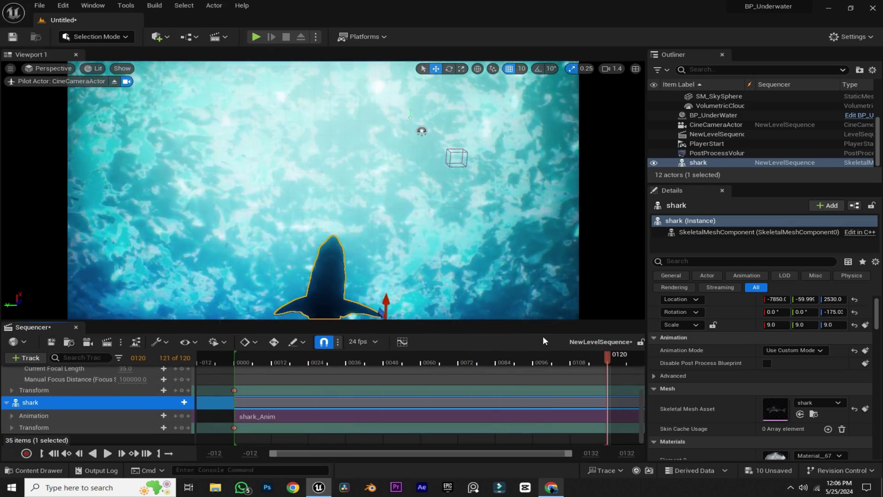
drag(385, 301, 394, 75)
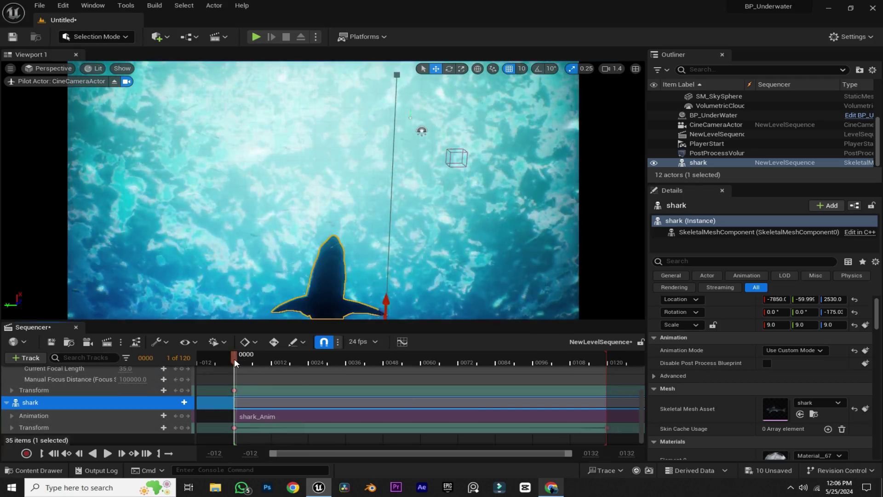
- Make the shark's transform keys linear and play back the motion
click(234, 428)
right_click(608, 426)
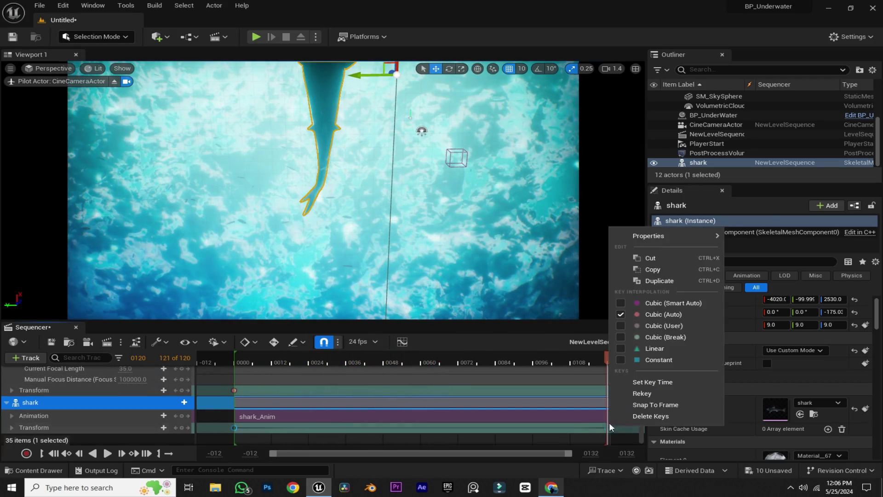
click(653, 348)
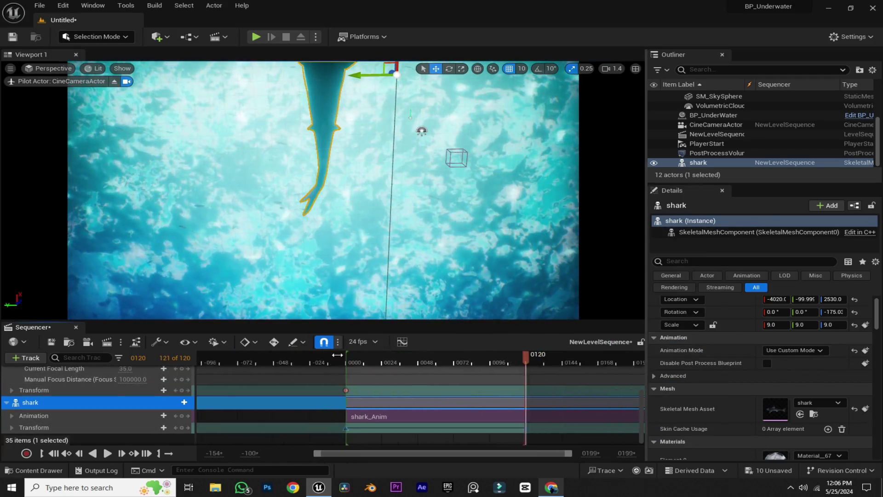
key(space)
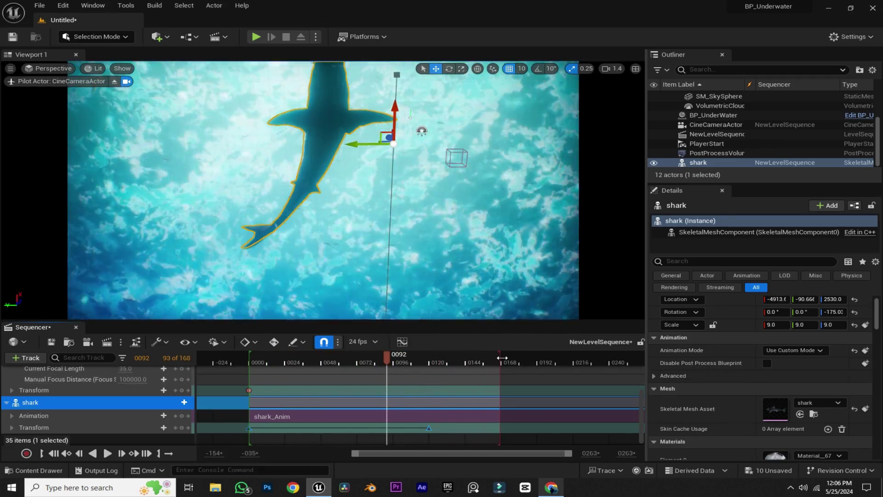
- Shift the shark's end key later so the sequence runs 169 frames, then review playback
drag(434, 428, 446, 429)
key(space)
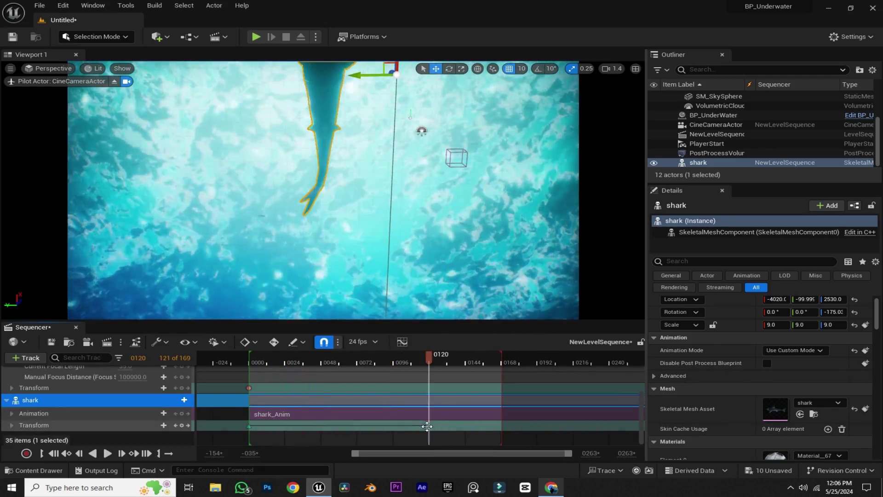
scroll(433, 423, up, 2)
right_click(247, 409)
key(space)
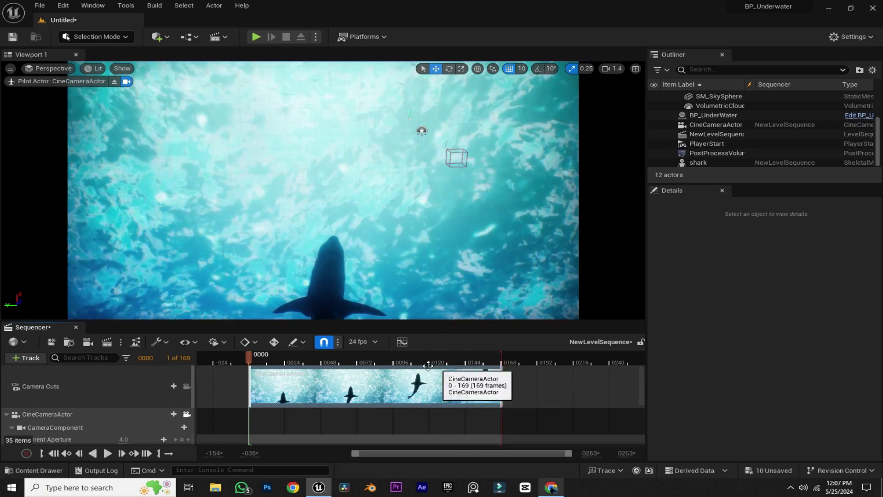
- Create a Camera_Shake folder in the Content Drawer and enter it
key(ctrl+space)
right_click(401, 322)
click(480, 103)
text(Came)
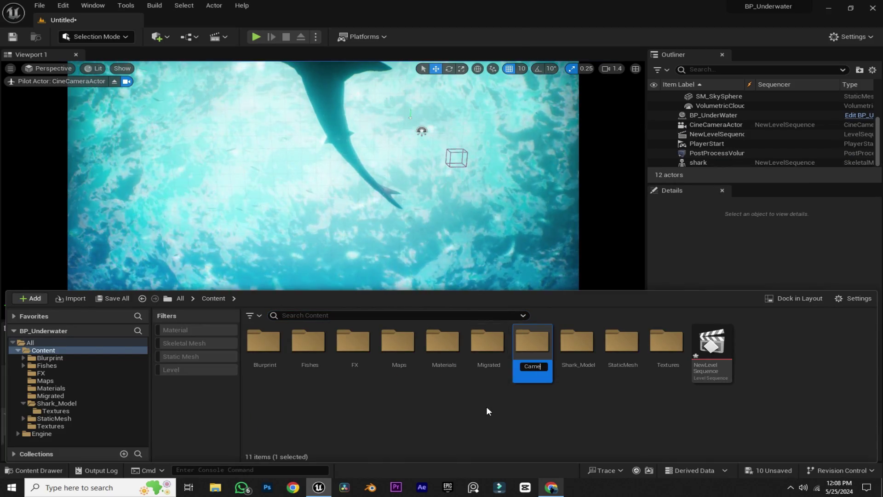
text(ra_Shake)
key(Return)
key(Return)
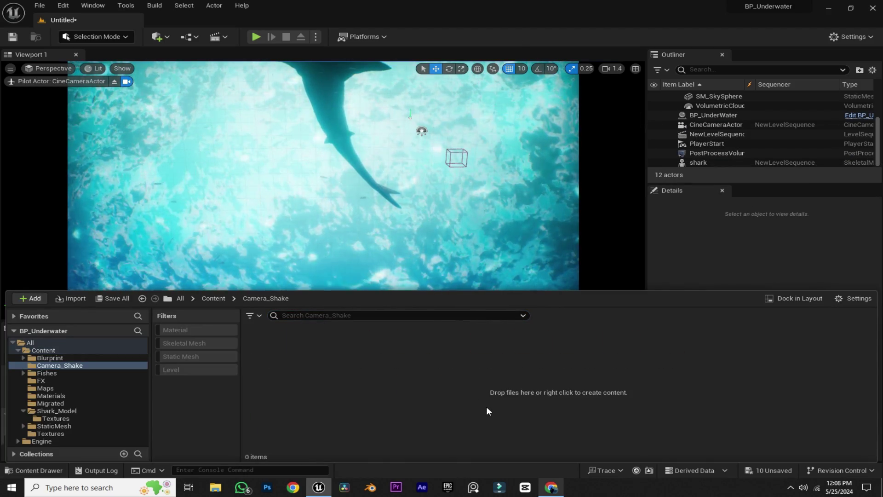
- Create a new Blueprint Class with CameraShakeBase as its parent
right_click(486, 407)
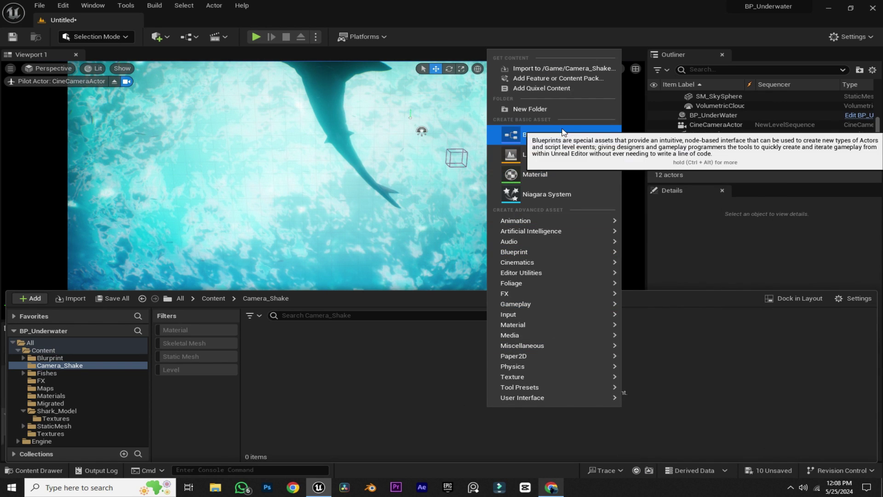
click(544, 134)
click(286, 305)
text(cameras)
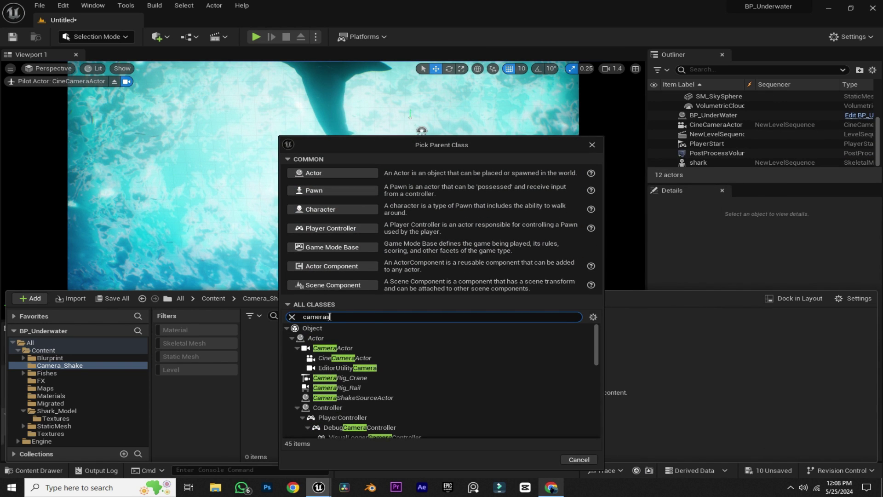
text(hake)
click(336, 407)
click(537, 453)
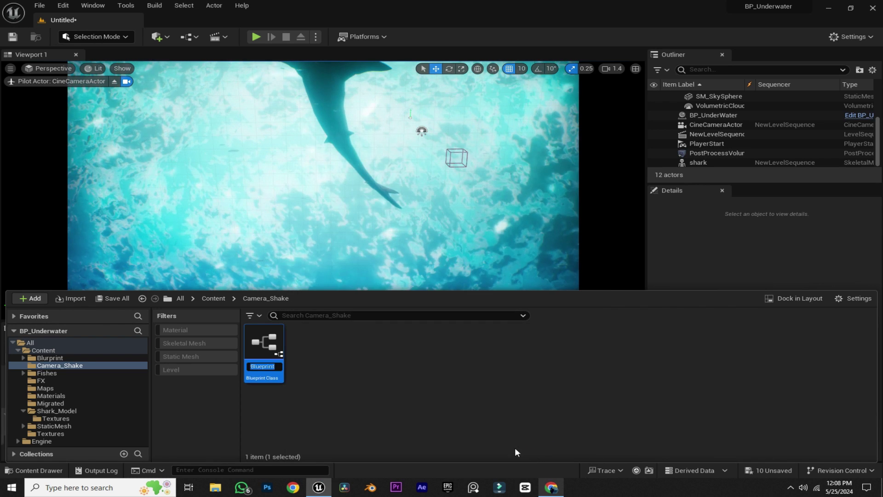
- Give the CameraShake a Perlin Noise pattern with rotation amplitude 4.0 and rotation frequency 6.0
double_click(260, 349)
click(405, 123)
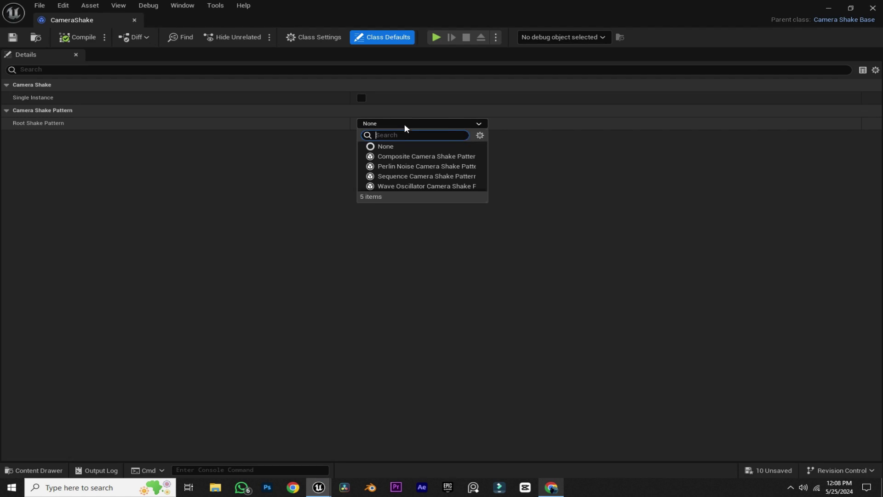
click(417, 166)
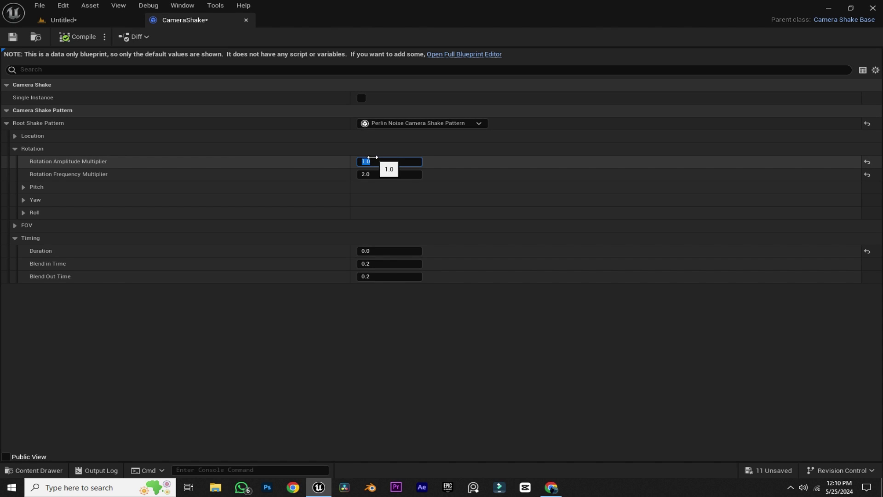
click(369, 174)
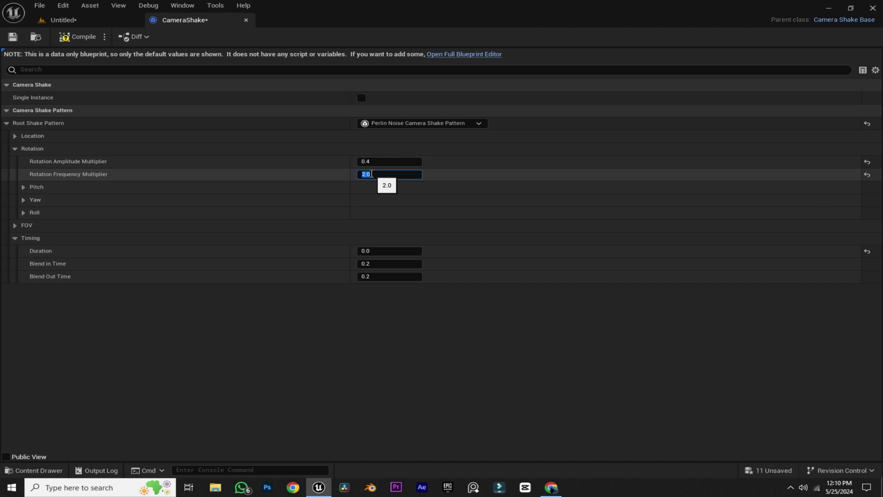
text(6)
key(Return)
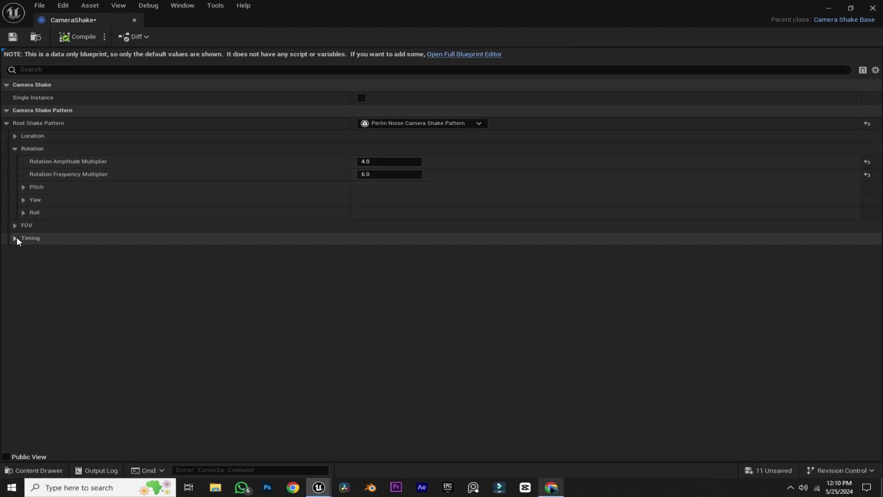
click(15, 238)
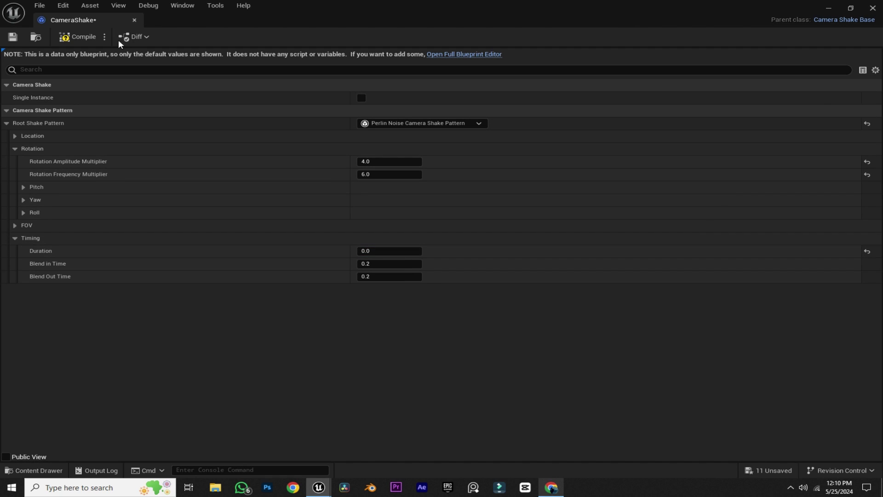
- Compile the CameraShake and add it as a Camera Shake track on the CineCameraActor
click(77, 36)
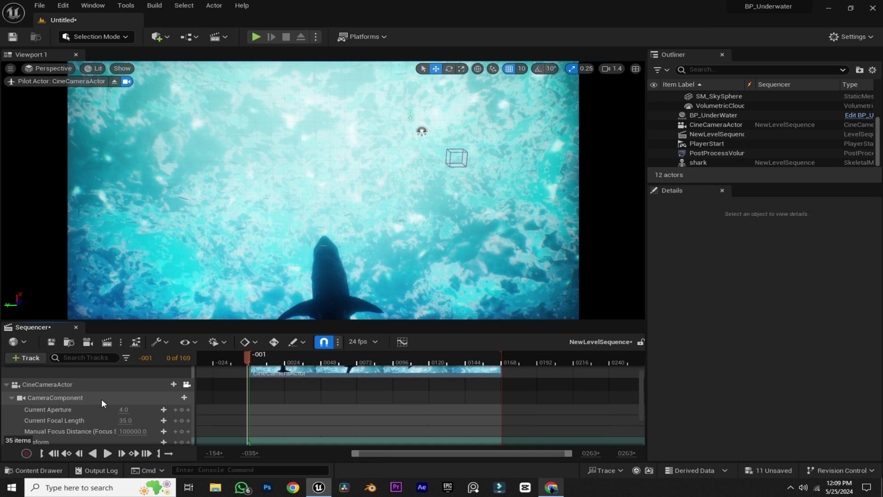
click(183, 398)
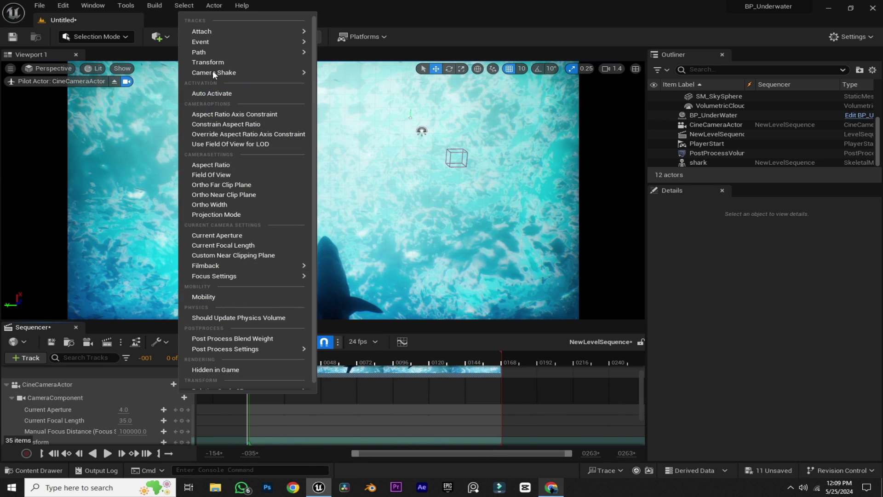
mouse_move(214, 73)
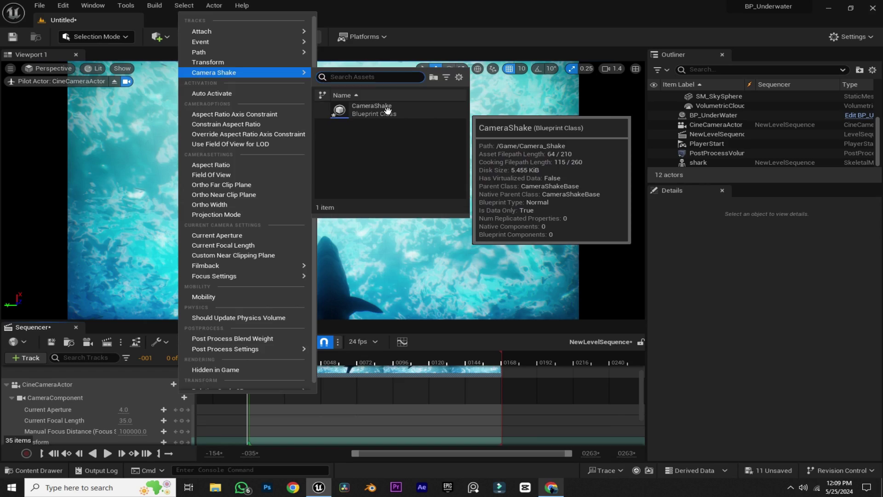
click(387, 110)
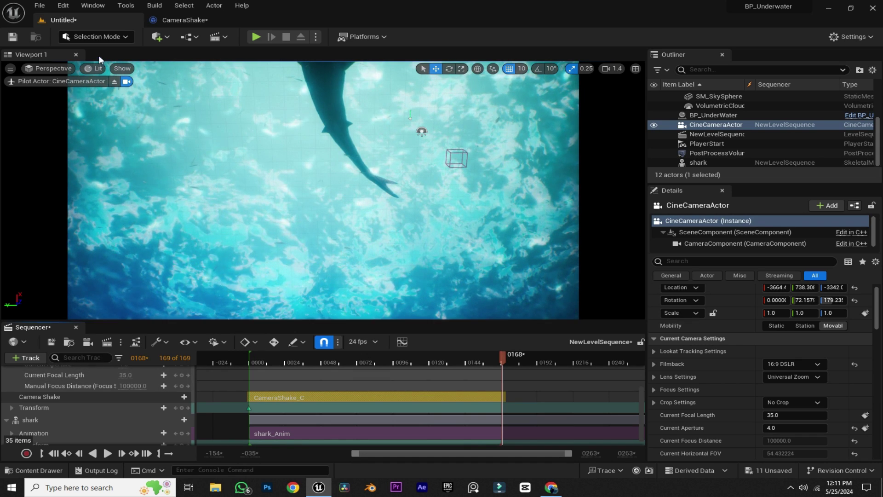
- Enable the Movie Render Queue plugin in the Plugins browser
click(65, 7)
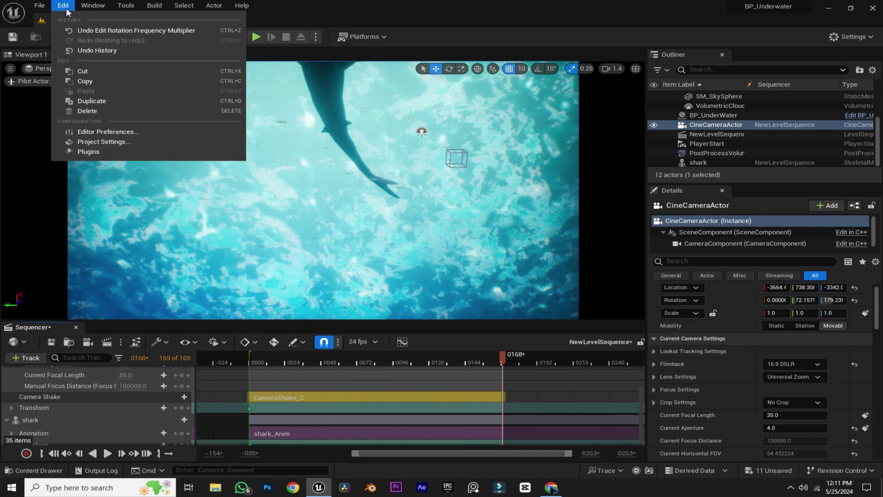
click(119, 151)
text(movi)
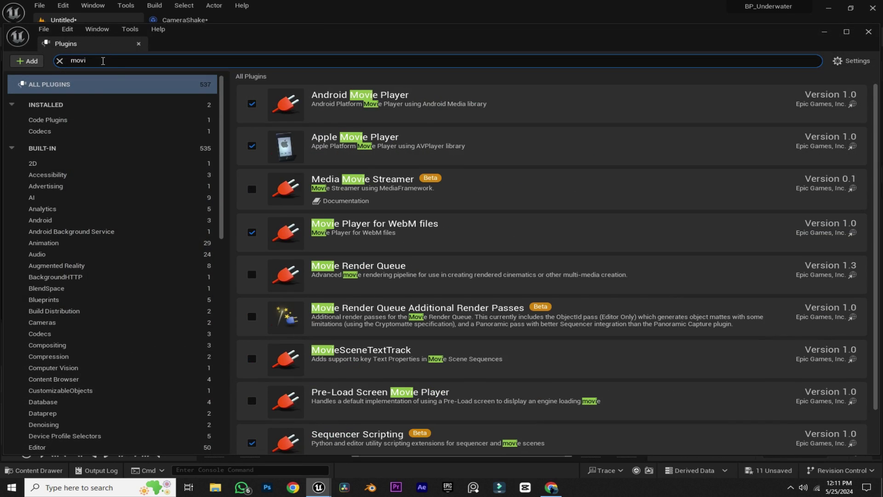
text(e re)
click(251, 148)
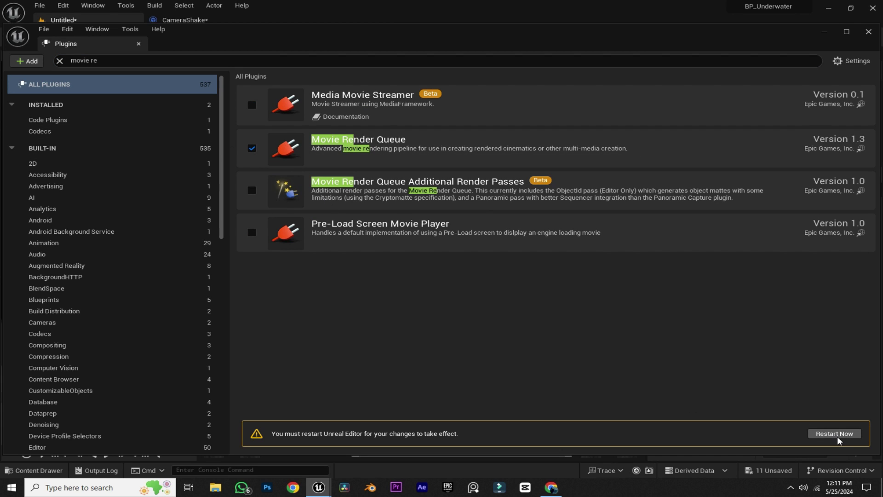
- Save the level and restart the editor to apply the plugin
click(837, 440)
click(482, 351)
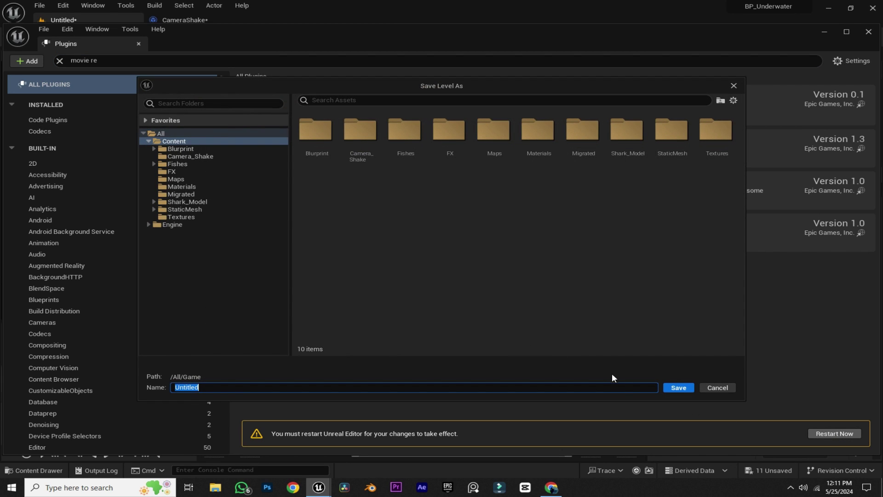
click(678, 387)
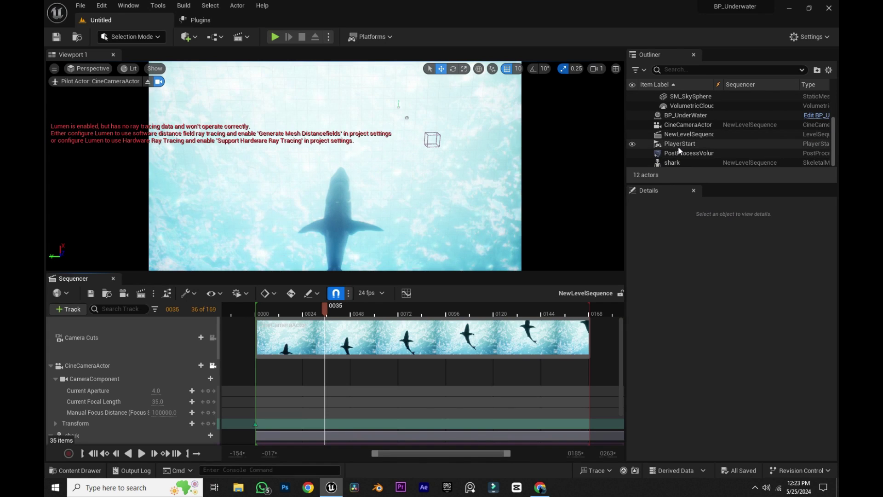
- Set the PostProcessVolume's Reflections Method to Screen Space
click(683, 153)
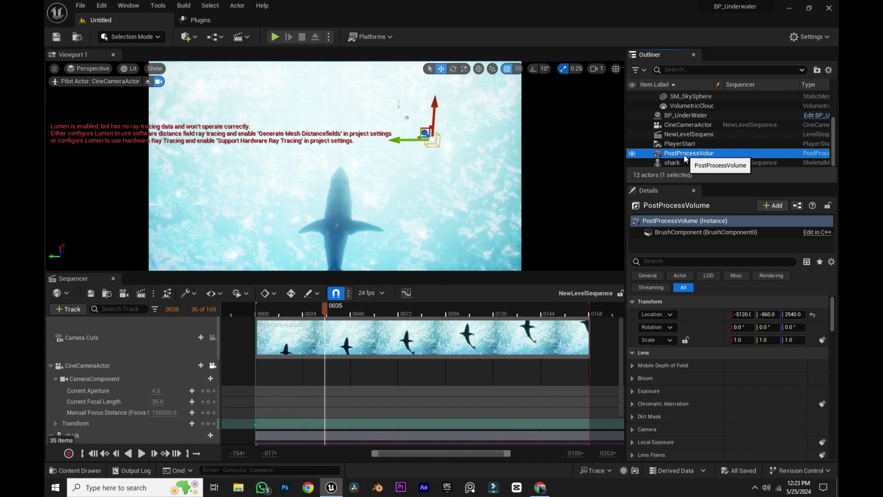
click(668, 262)
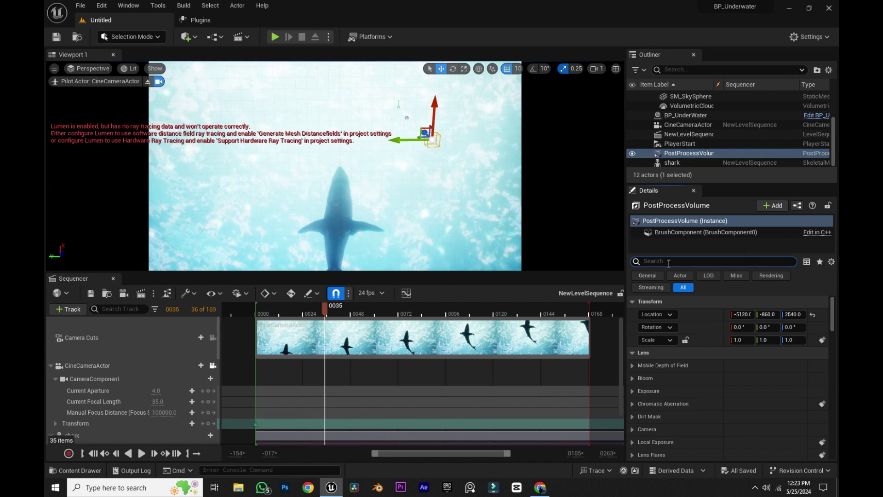
text(ref)
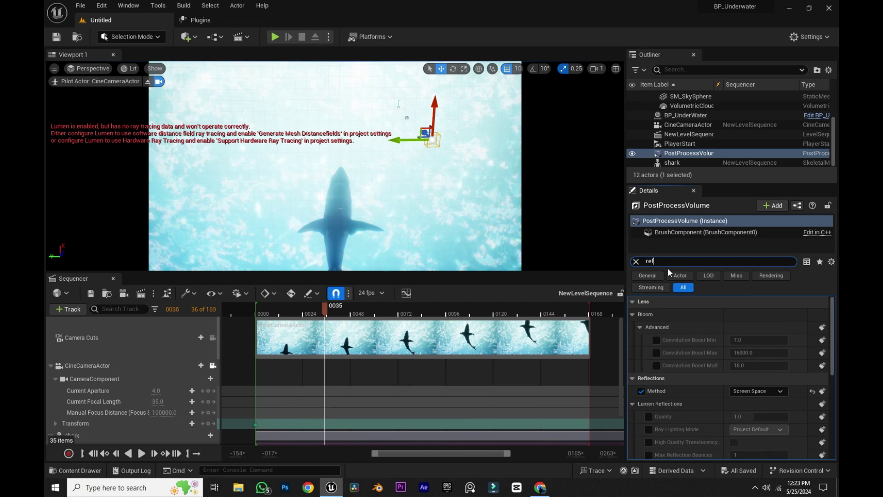
click(761, 390)
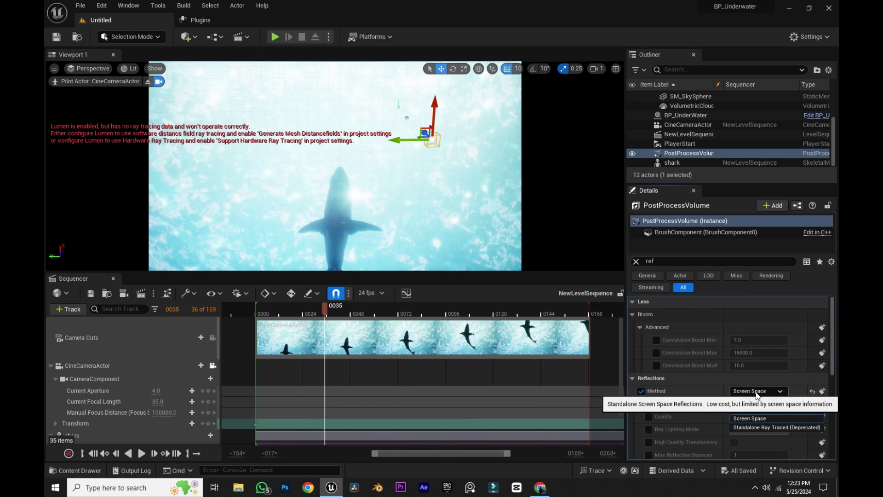
click(754, 409)
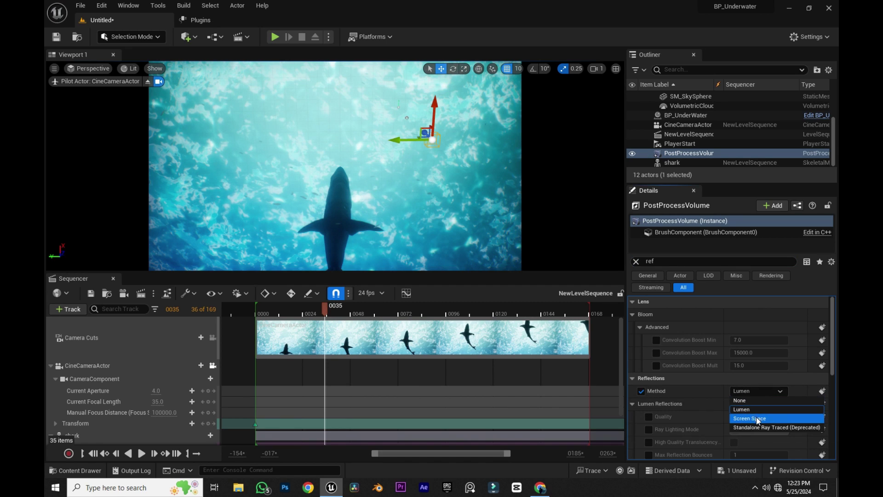
click(755, 415)
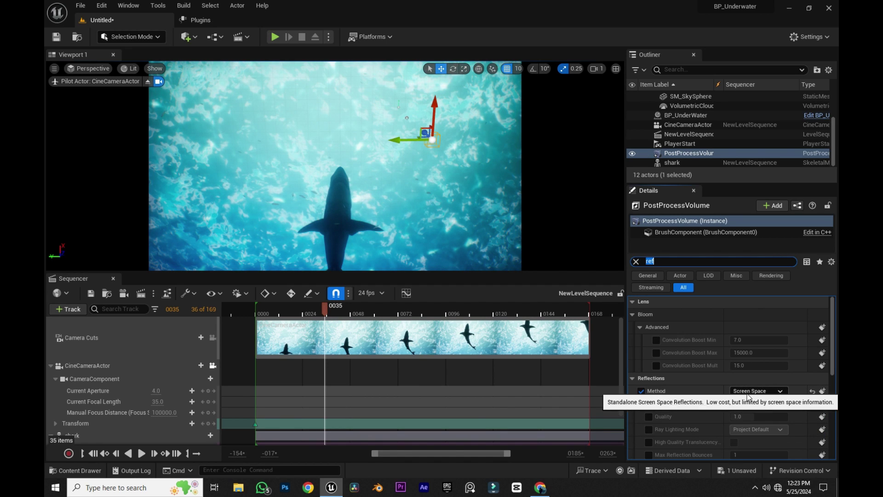
- Queue the sequence in Movie Render Queue and remove the .jpg Sequence output
click(257, 313)
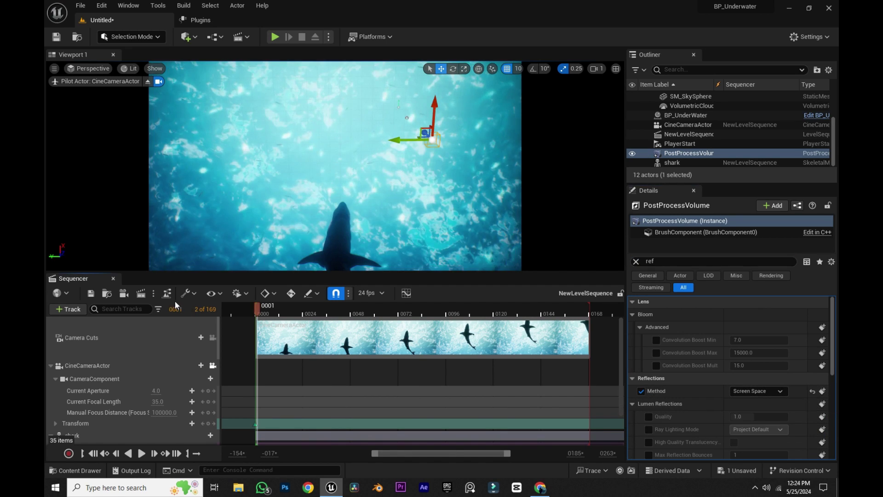
click(144, 295)
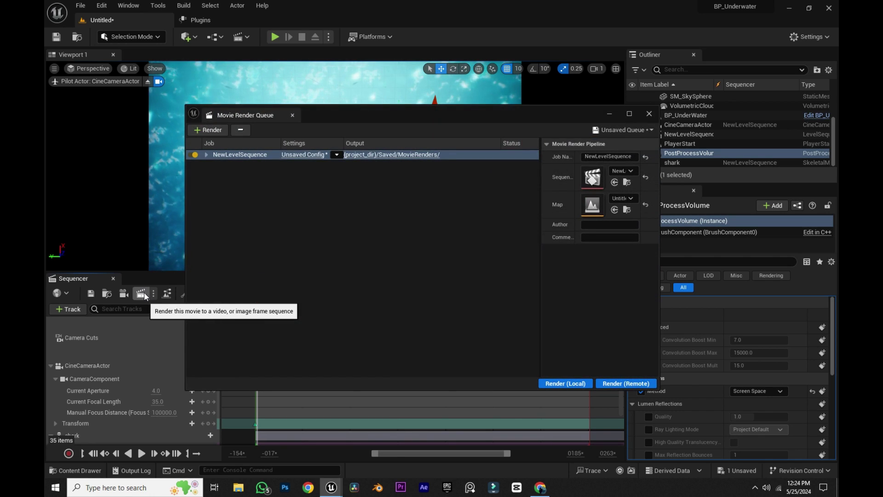
click(288, 154)
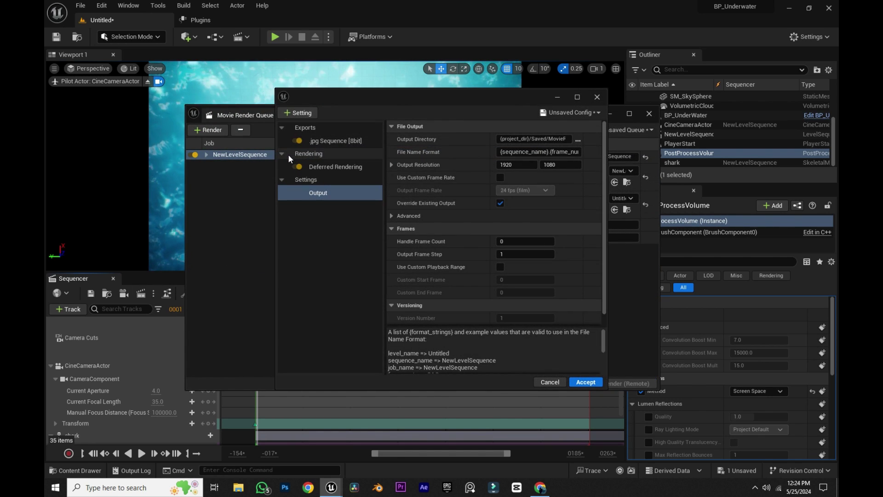
click(325, 143)
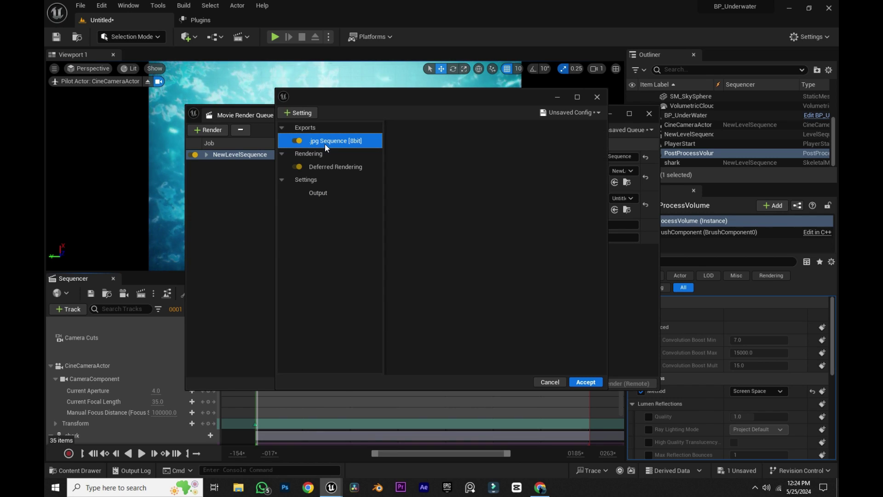
key(Delete)
- Add .png Sequence and Anti-aliasing with 32 temporal samples and Override Anti Aliasing on
click(305, 115)
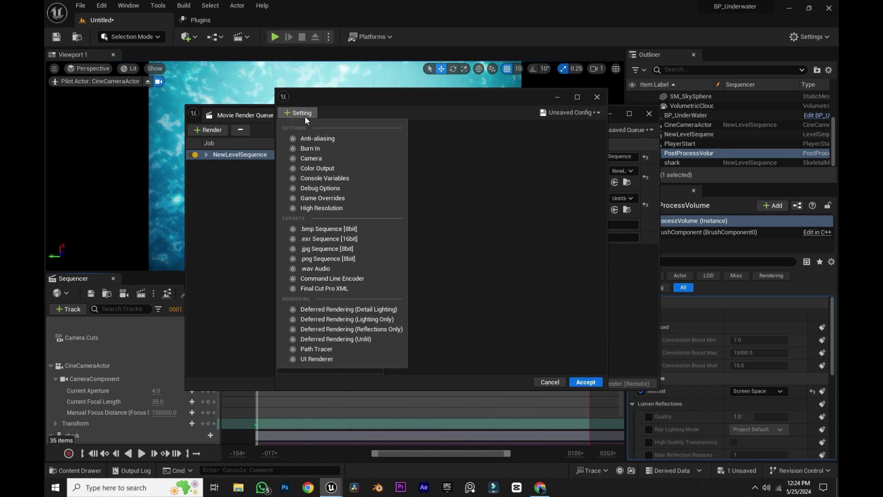
click(316, 260)
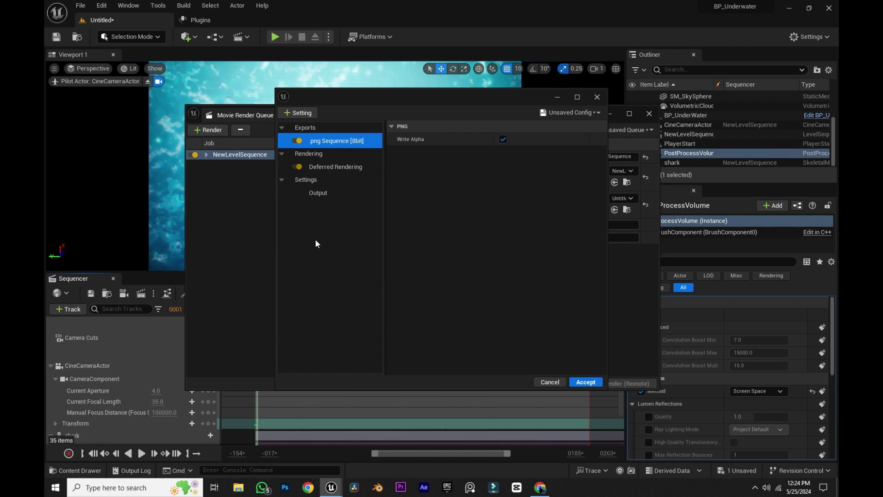
click(307, 113)
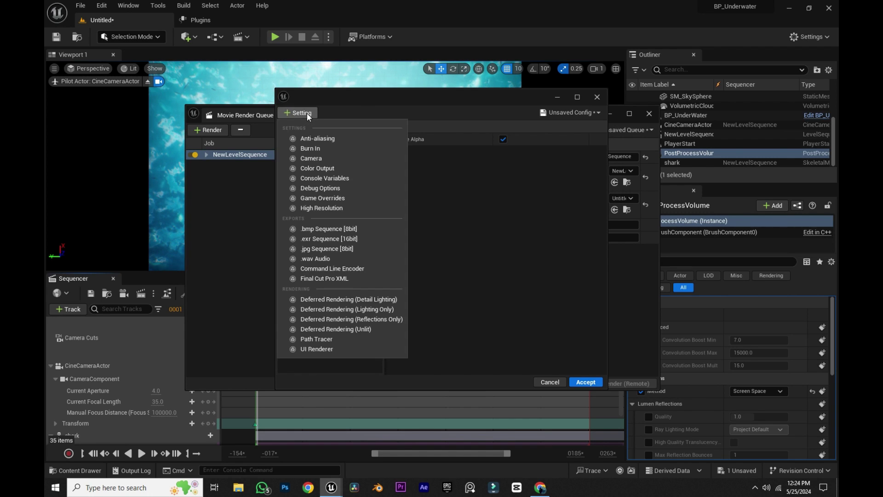
click(316, 139)
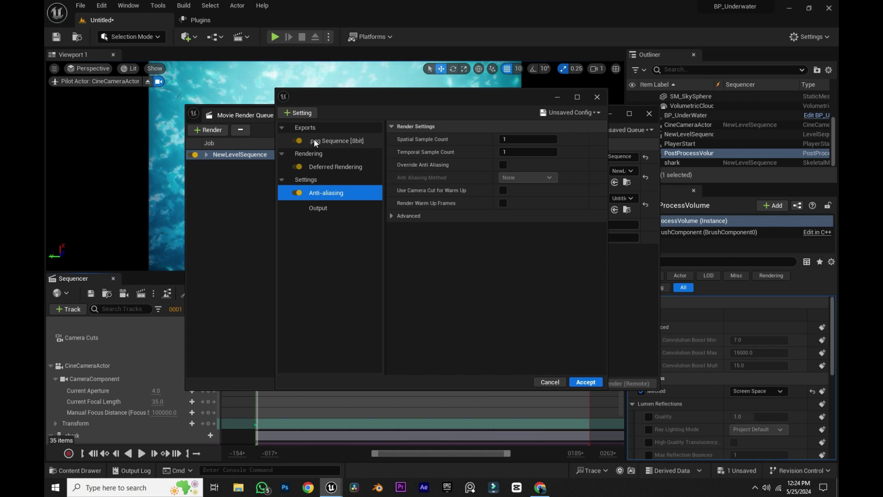
click(508, 151)
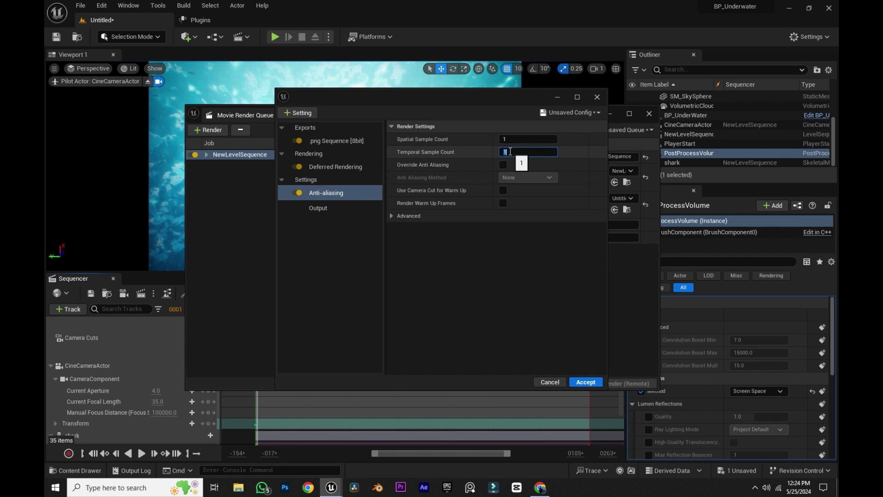
text(32)
key(Return)
click(503, 165)
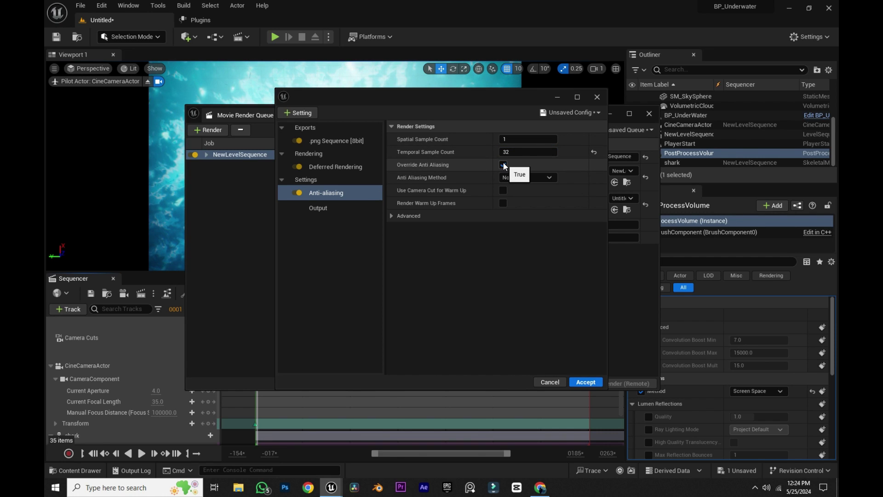
- Set the output directory to a new Render folder on the Desktop
click(339, 207)
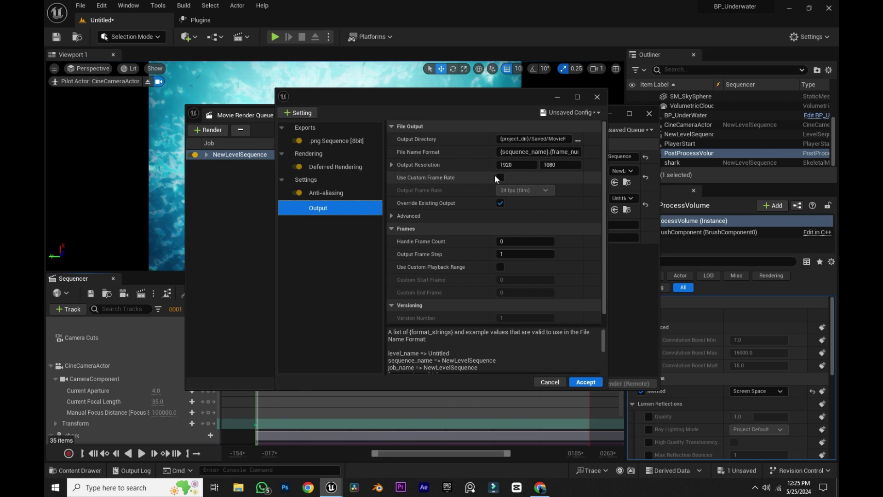
click(578, 139)
click(313, 165)
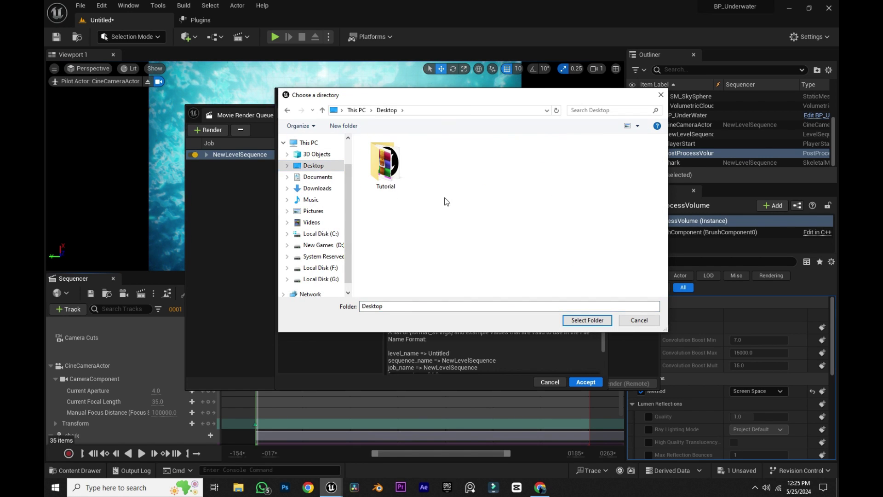
key(ctrl+shift+n)
key(Return)
click(587, 320)
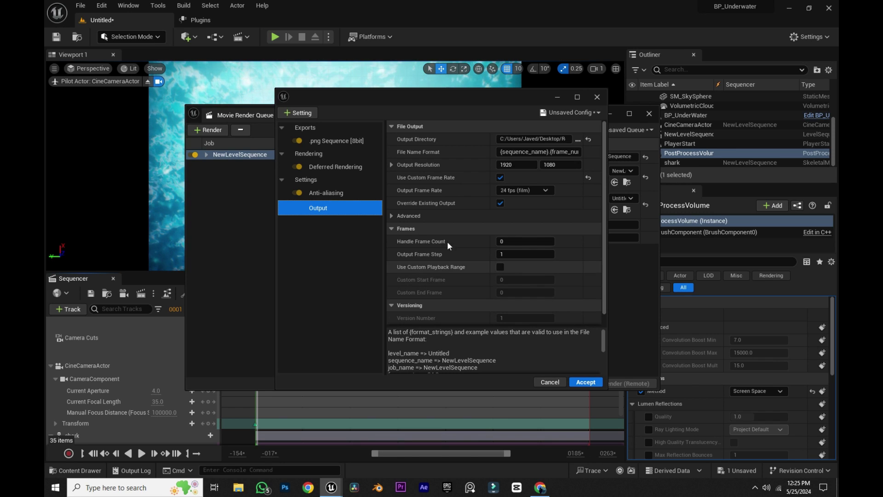
- Set render and engine warm-up frames to 120 and accept the render settings
click(336, 190)
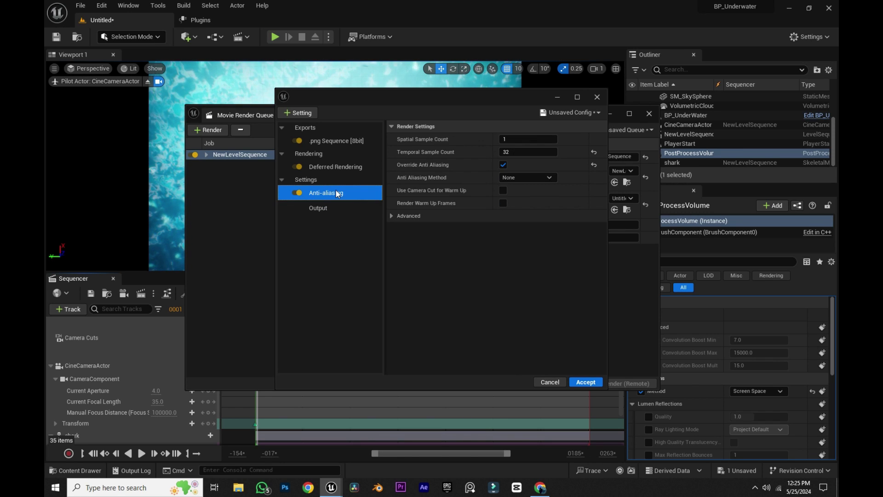
click(390, 216)
text(120)
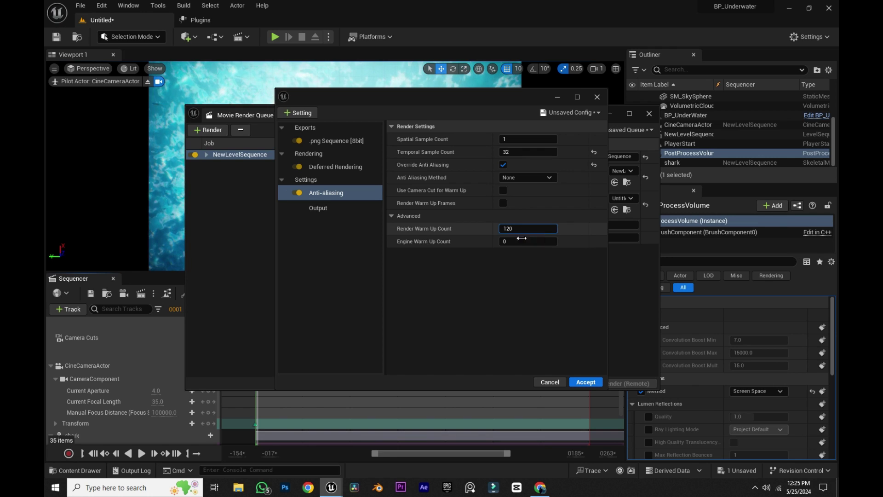
click(519, 242)
text(0)
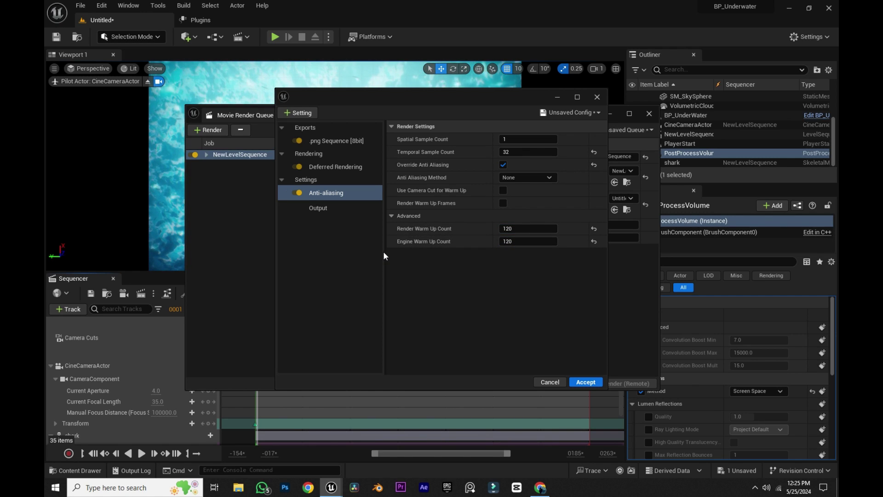
click(587, 381)
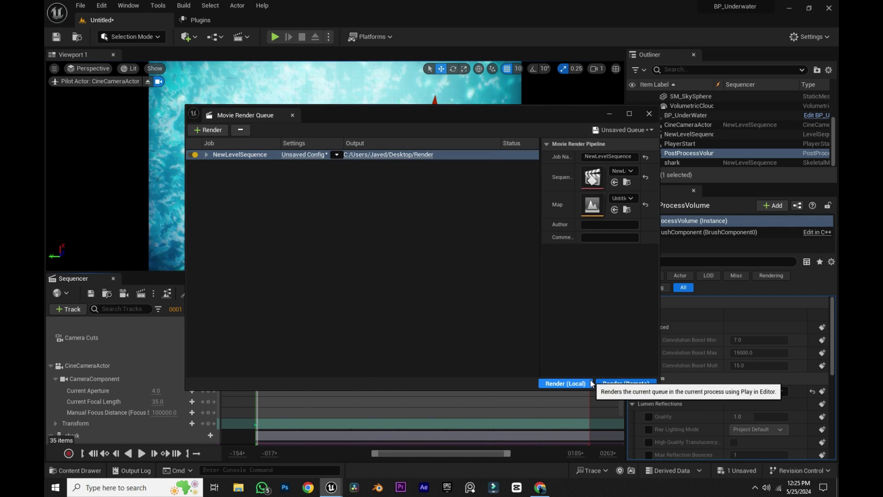